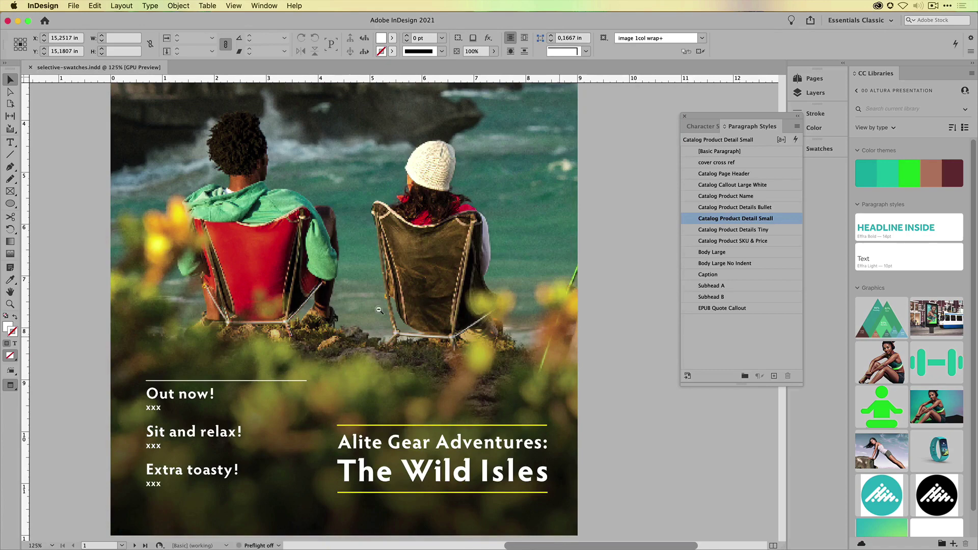
# Step: Zoom out to 25% to view the magazine's cover and spreads, moving the Paragraph Styles panel clear of the cover
pyautogui.click(445, 295)
pyautogui.click(445, 295)
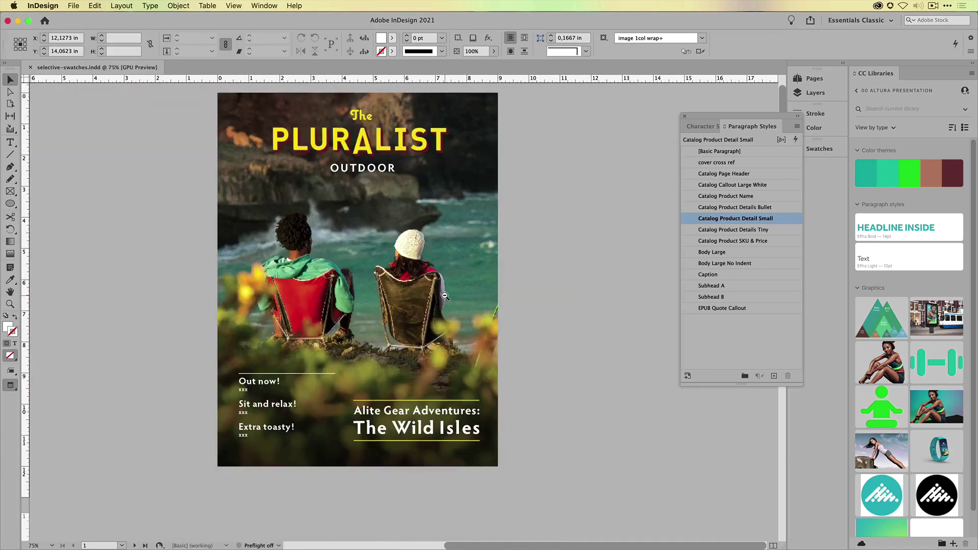
pyautogui.click(445, 296)
pyautogui.click(444, 295)
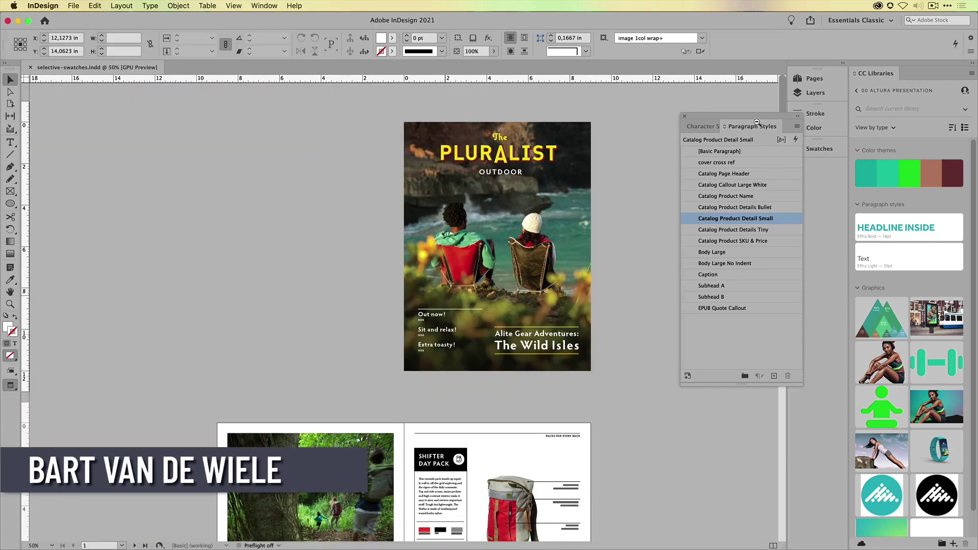
pyautogui.press('super+minus')
pyautogui.press('super+a')
pyautogui.moveTo(756, 120); pyautogui.dragTo(609, 306)
pyautogui.click(589, 404)
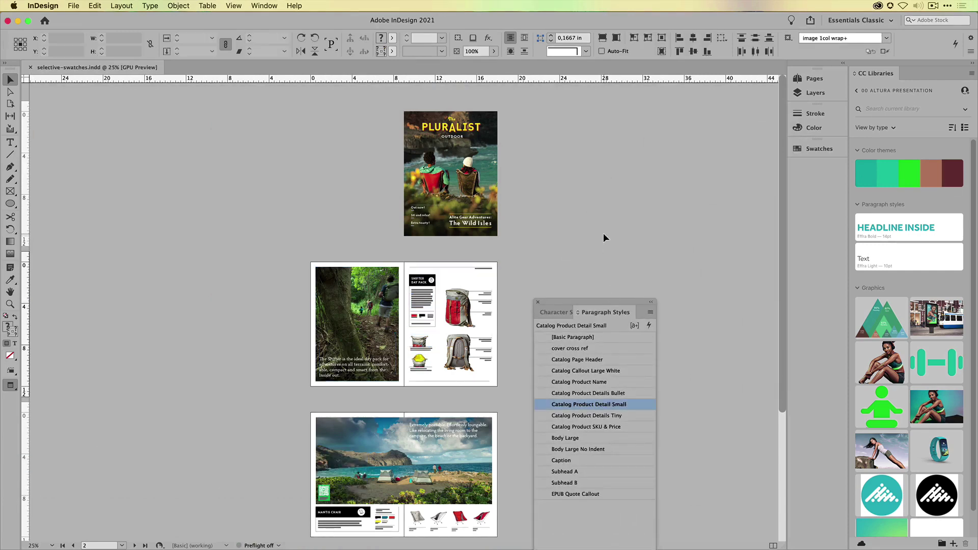
pyautogui.click(603, 234)
# Step: Look through the magazine document's full list of colour swatches and place the Paragraph Styles panel beside the pages
pyautogui.click(830, 149)
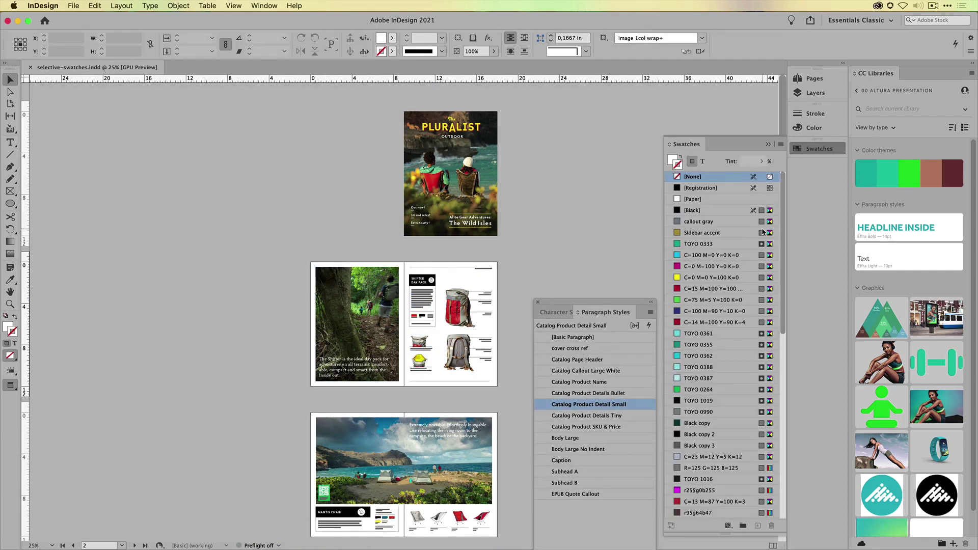
pyautogui.scroll(-3, 763, 232)
pyautogui.scroll(-5, 763, 232)
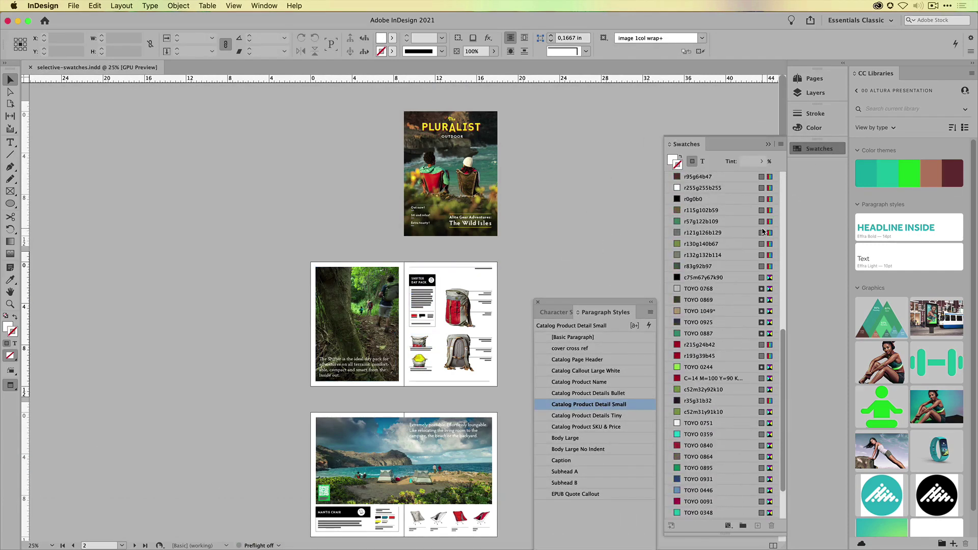
pyautogui.scroll(8, 763, 231)
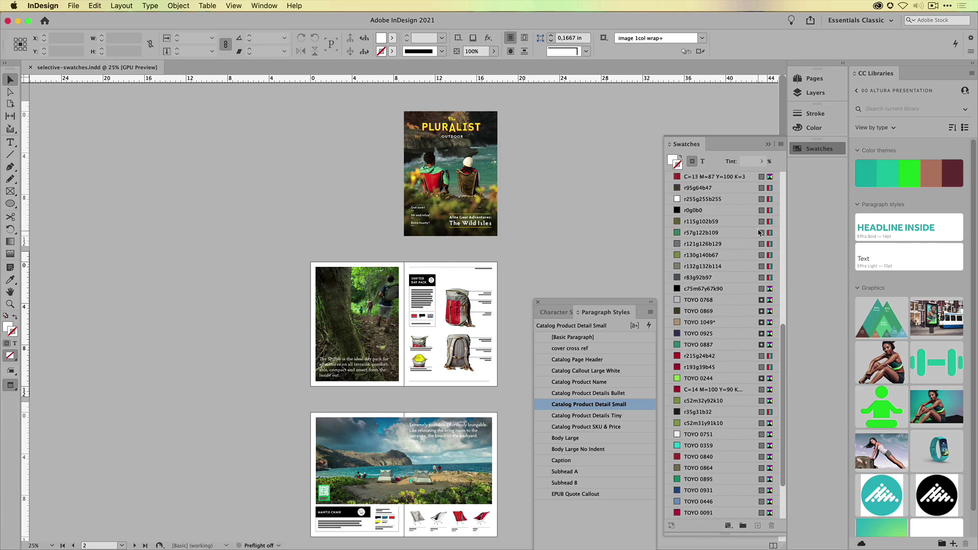
pyautogui.click(815, 150)
pyautogui.moveTo(572, 301); pyautogui.dragTo(646, 187)
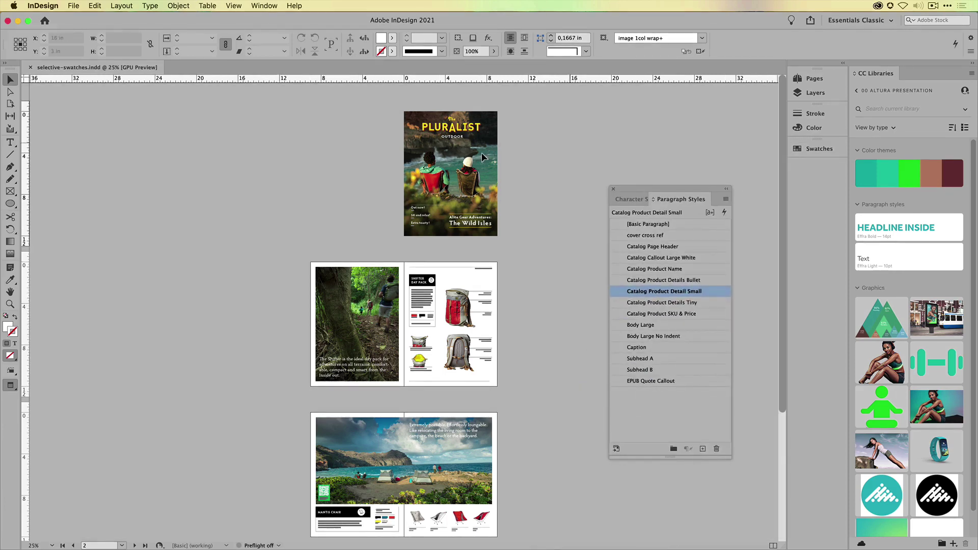
# Step: Create a new one-page, facing-pages document of 215,9 x 279,4 mm with 12,7 mm margins and no bleed
pyautogui.click(74, 6)
pyautogui.moveTo(73, 17)
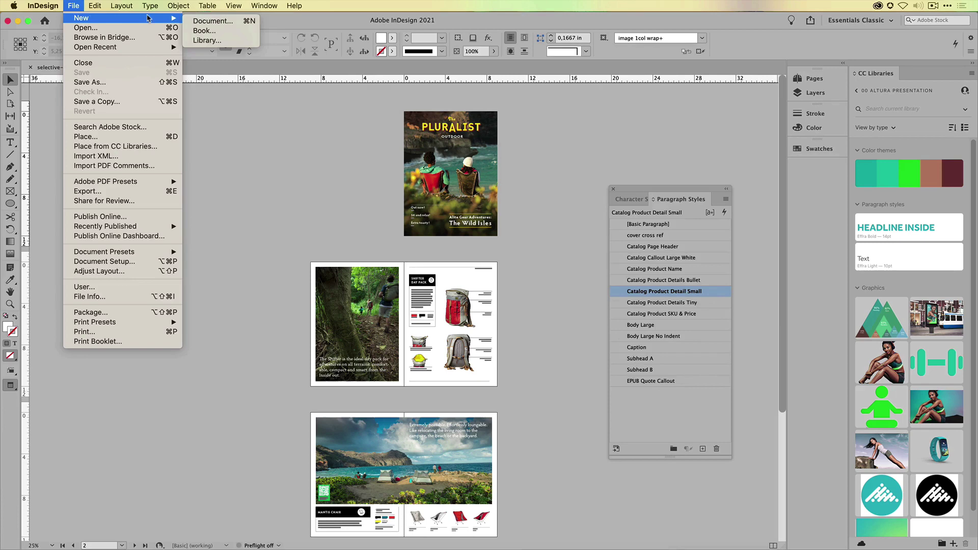
pyautogui.click(209, 18)
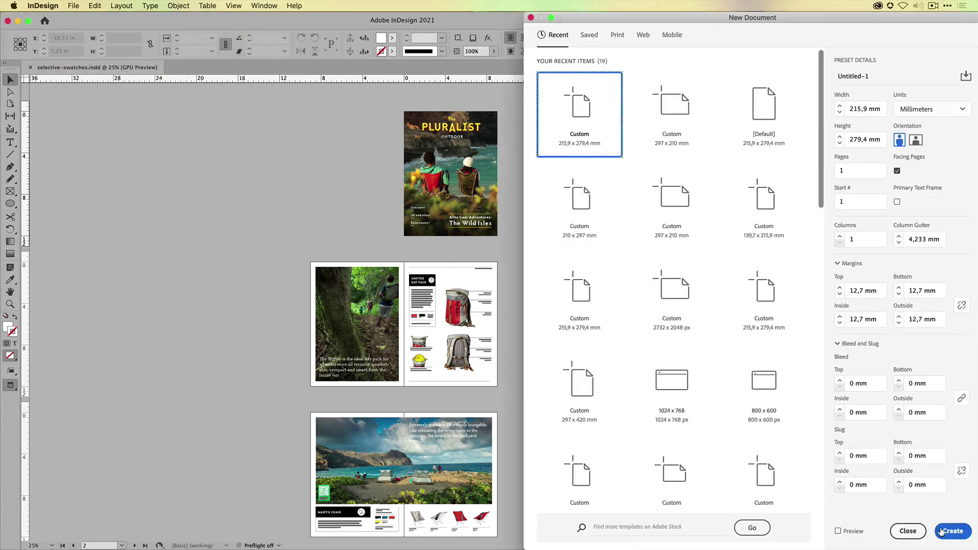
pyautogui.click(944, 530)
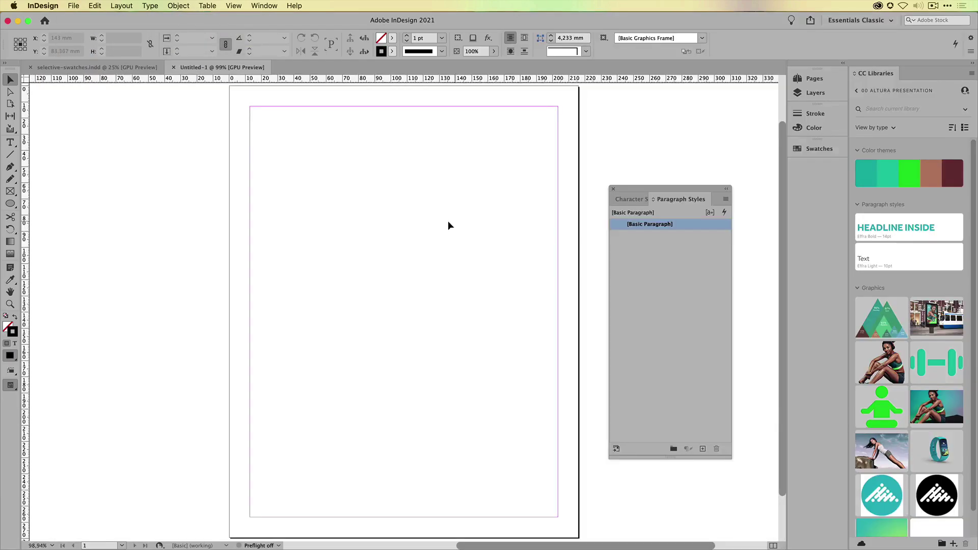
pyautogui.press('super+equal')
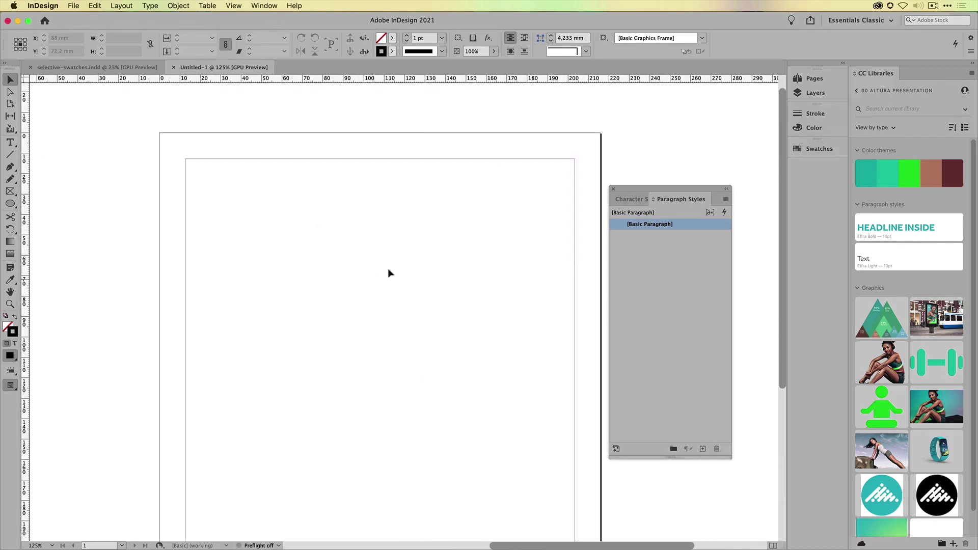
# Step: In selective-swatches.indd, select and copy the landscape photo, Mantis Chair box and chair images on the Mantis Chair spread
pyautogui.click(113, 65)
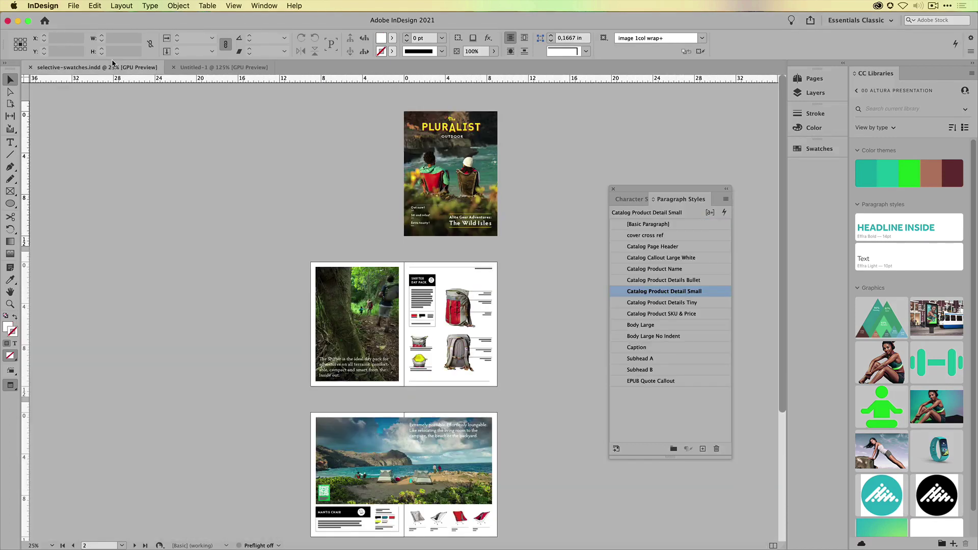
pyautogui.click(203, 67)
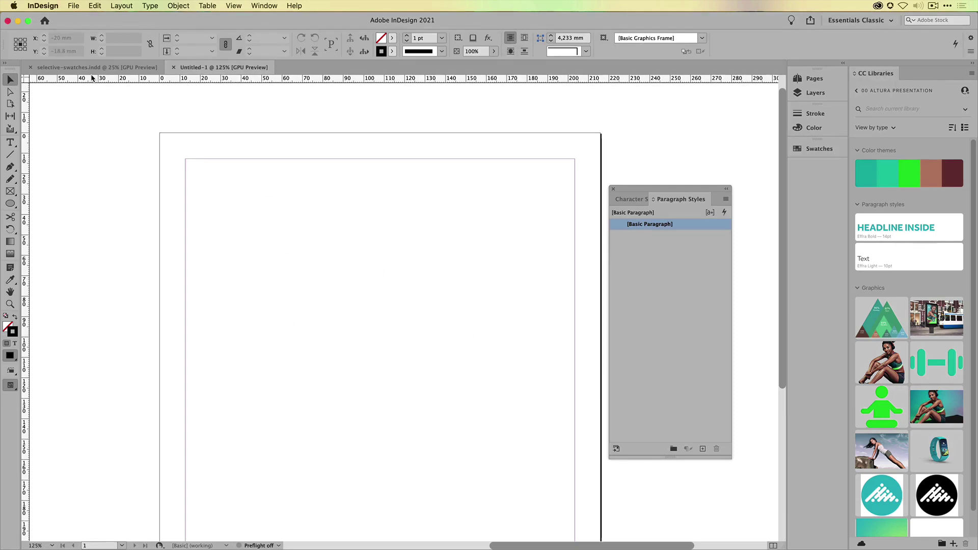
pyautogui.click(105, 68)
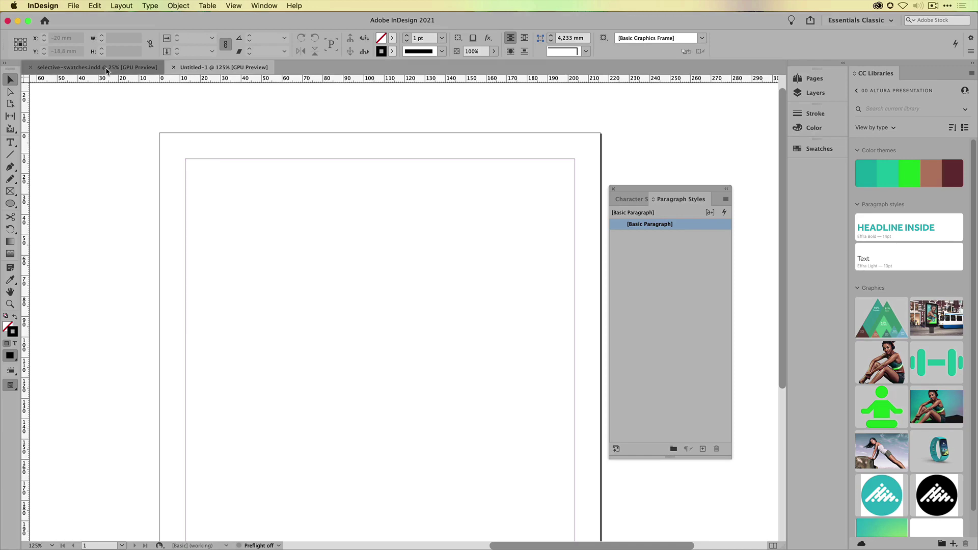
pyautogui.press('super+equal')
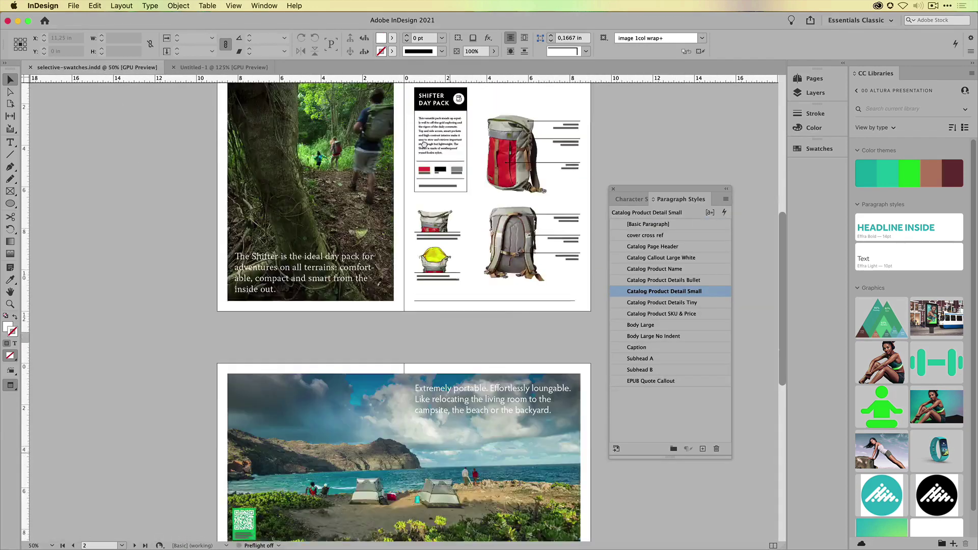
pyautogui.scroll(-5, 445, 411)
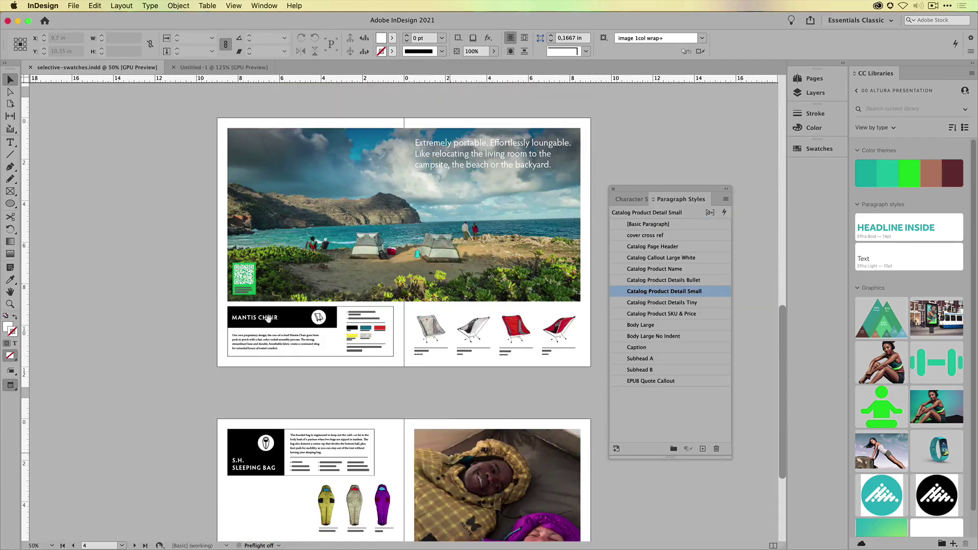
pyautogui.moveTo(214, 363); pyautogui.dragTo(505, 359)
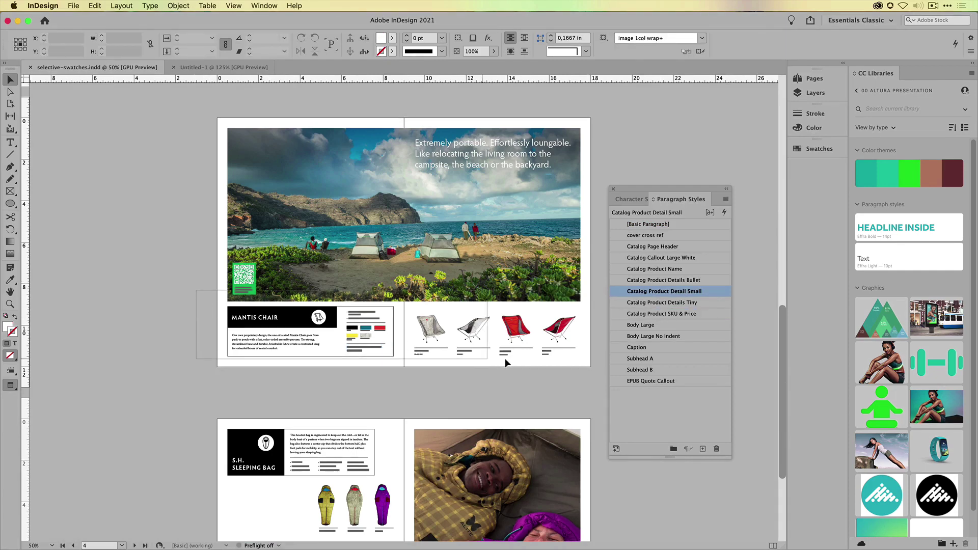
# Step: Paste the copied Mantis Chair spread objects into Untitled-1 and delete them from the page
pyautogui.click(195, 68)
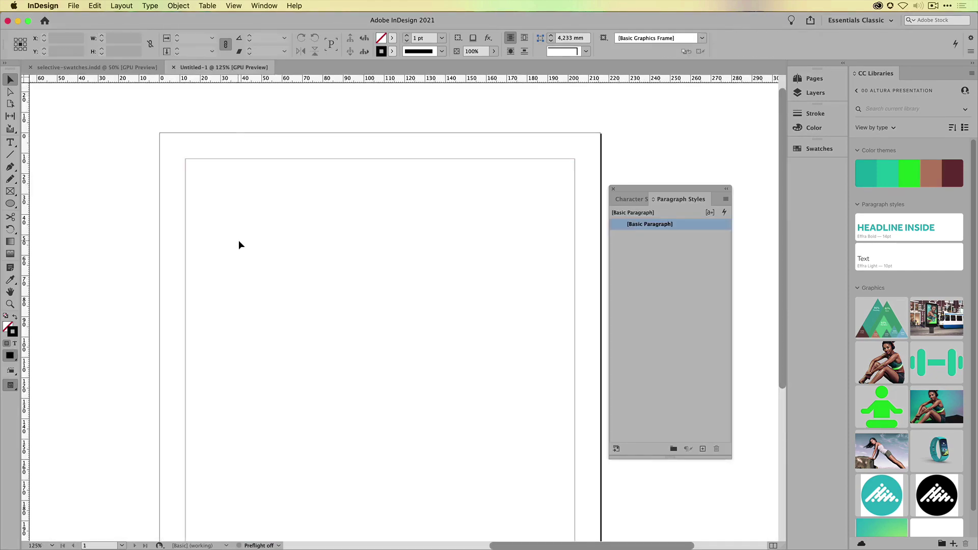
pyautogui.press('super+v')
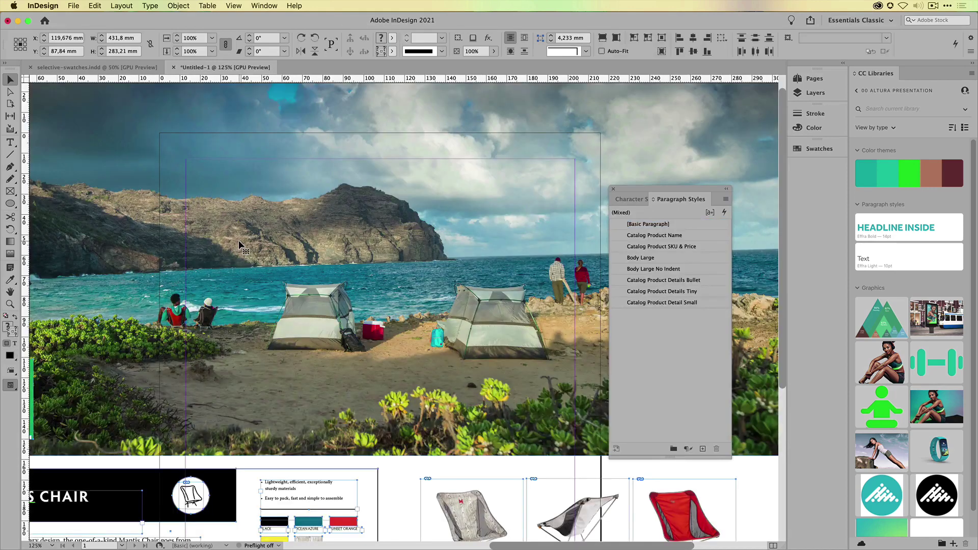
pyautogui.press('BackSpace')
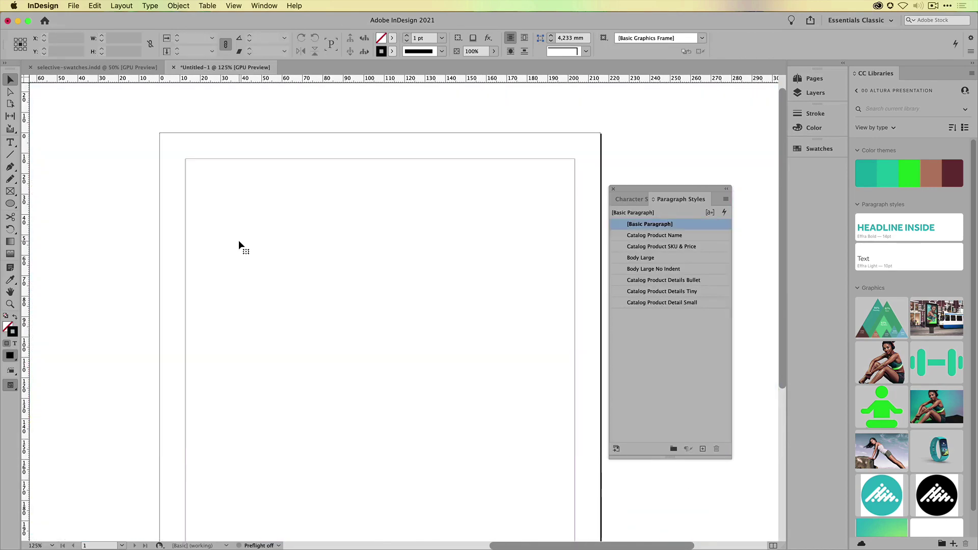
# Step: Check which swatches and paragraph styles remain in Untitled-1 and view the layer options, including Paste Remembers Layers
pyautogui.click(816, 149)
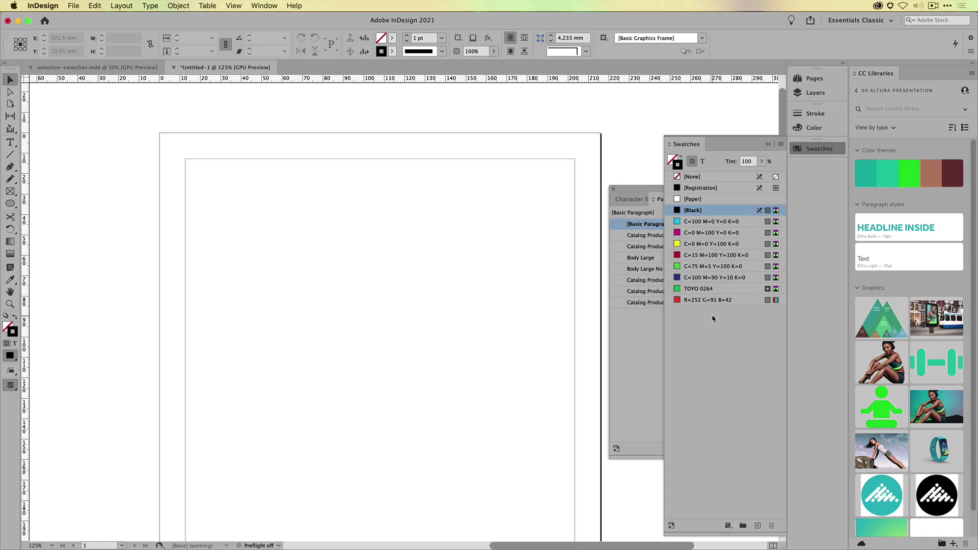
pyautogui.click(815, 148)
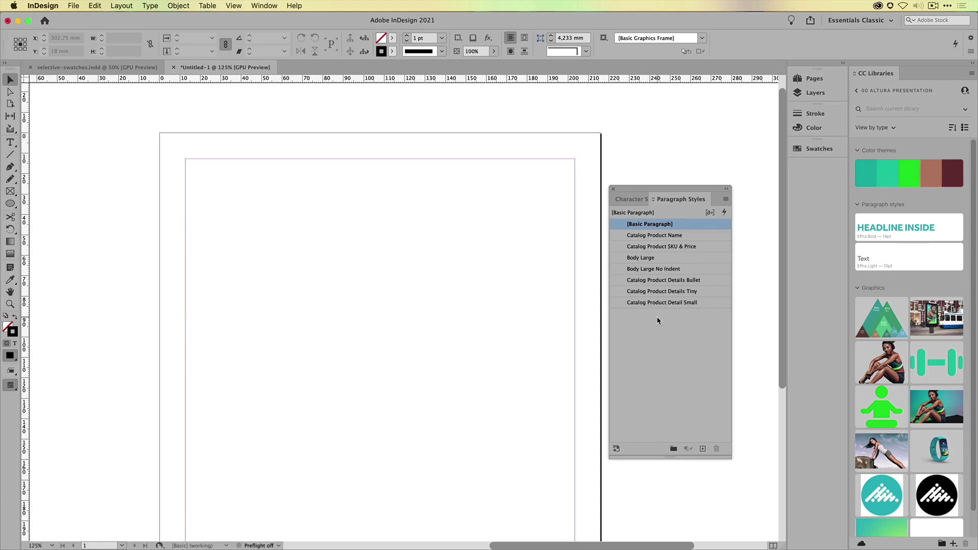
pyautogui.click(813, 93)
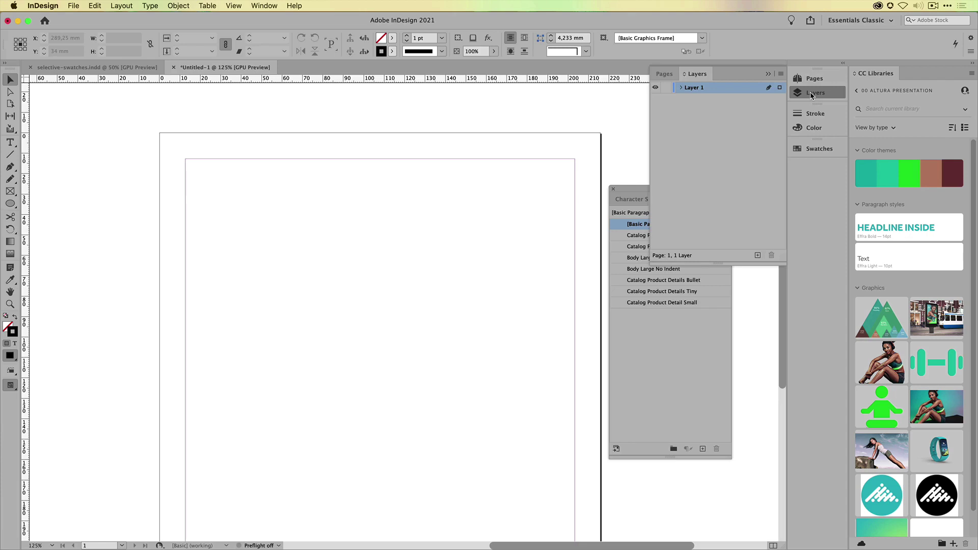
pyautogui.click(781, 74)
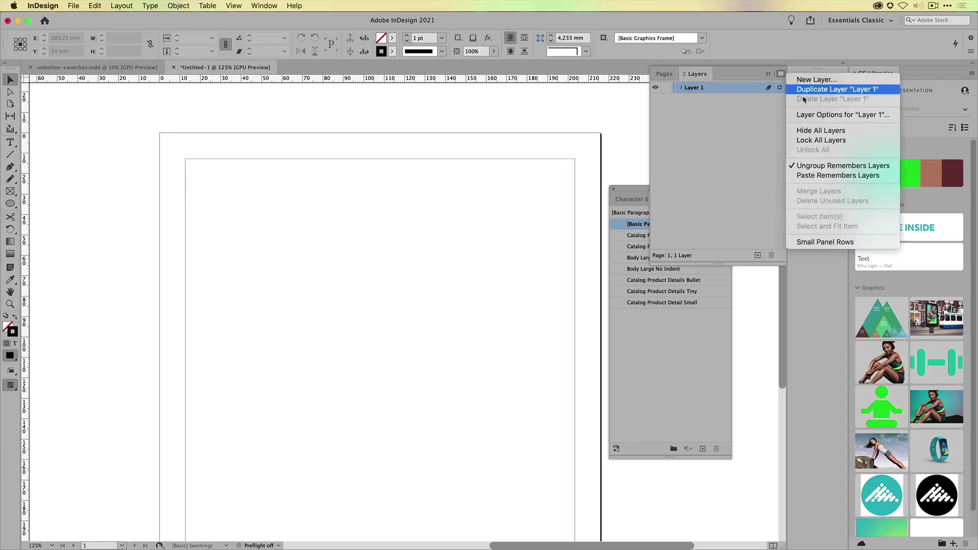
pyautogui.click(813, 177)
pyautogui.click(617, 188)
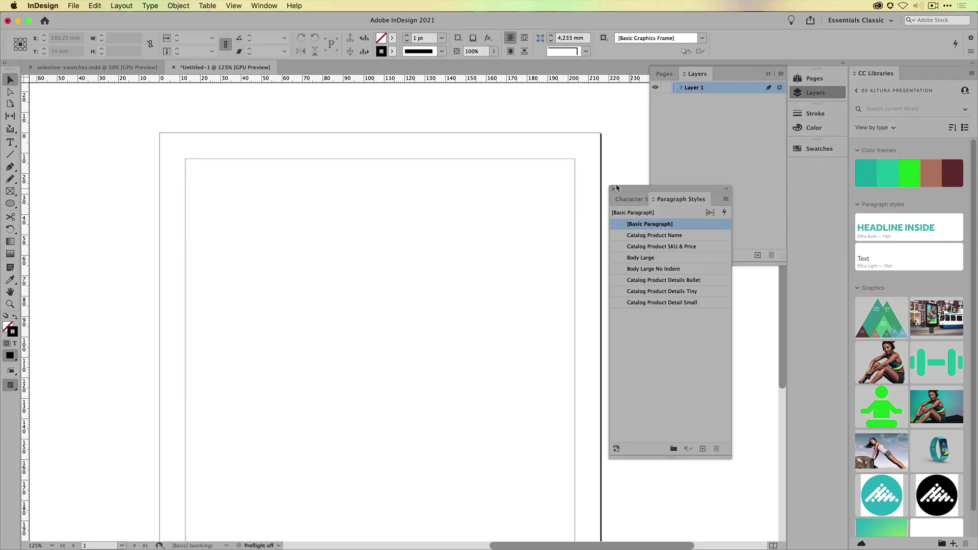
# Step: Clear the selection in selective-swatches.indd and look over its sleeping bag spread
pyautogui.click(97, 67)
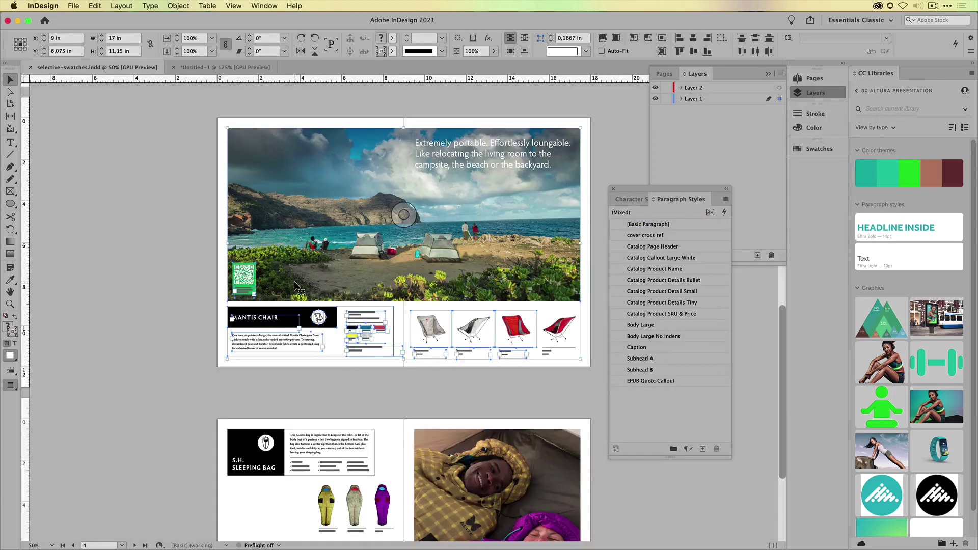
pyautogui.click(187, 260)
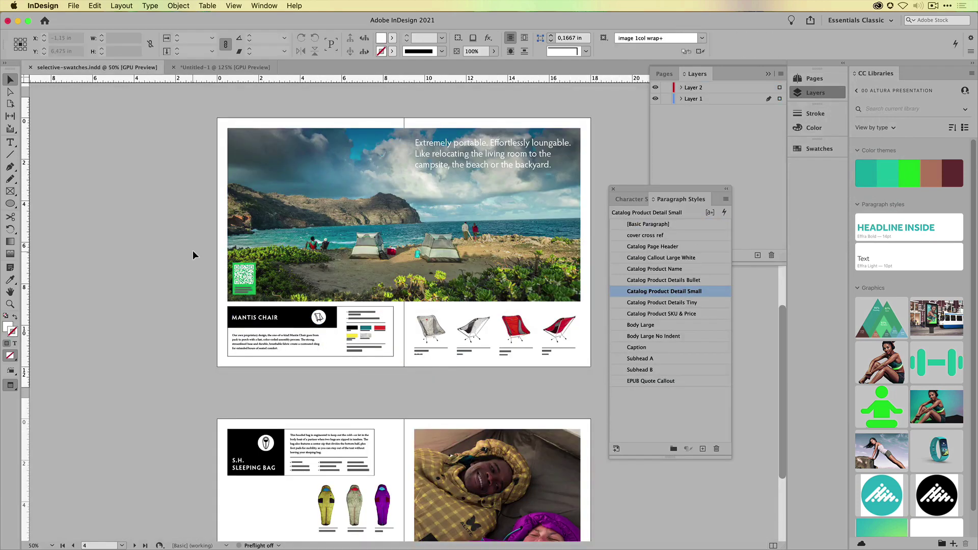
pyautogui.scroll(-5, 294, 429)
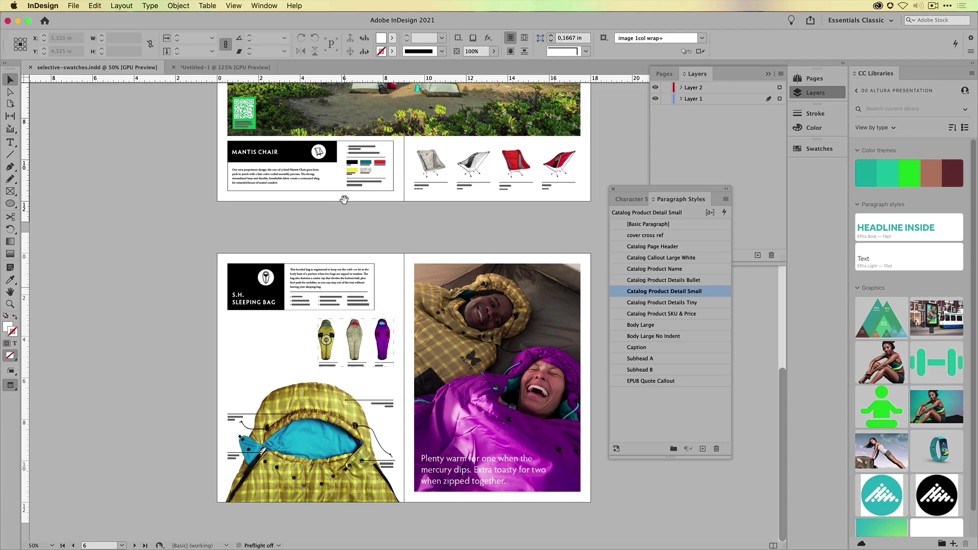
pyautogui.scroll(7, 326, 341)
# Step: Return to Untitled-1 and undo the deletion and paste of the Mantis Chair objects
pyautogui.click(211, 66)
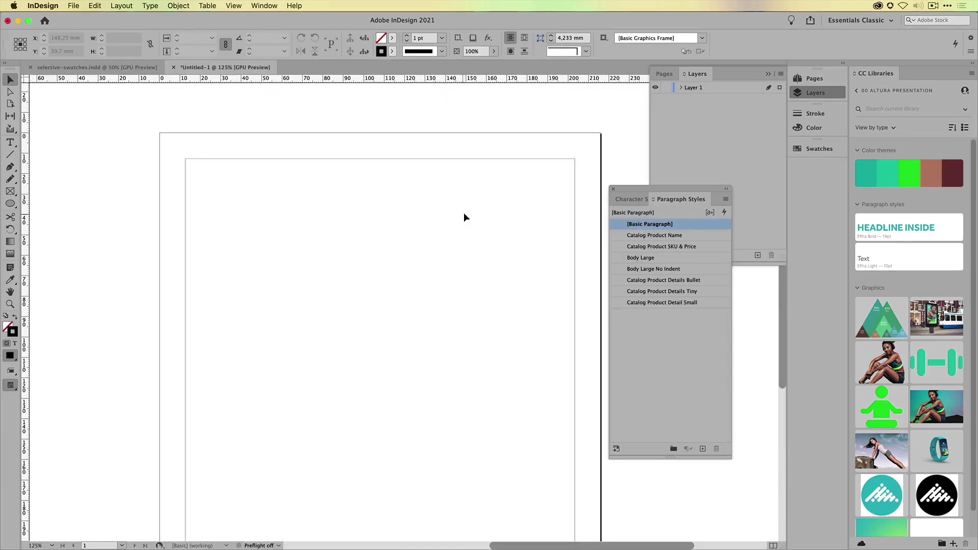
pyautogui.click(74, 5)
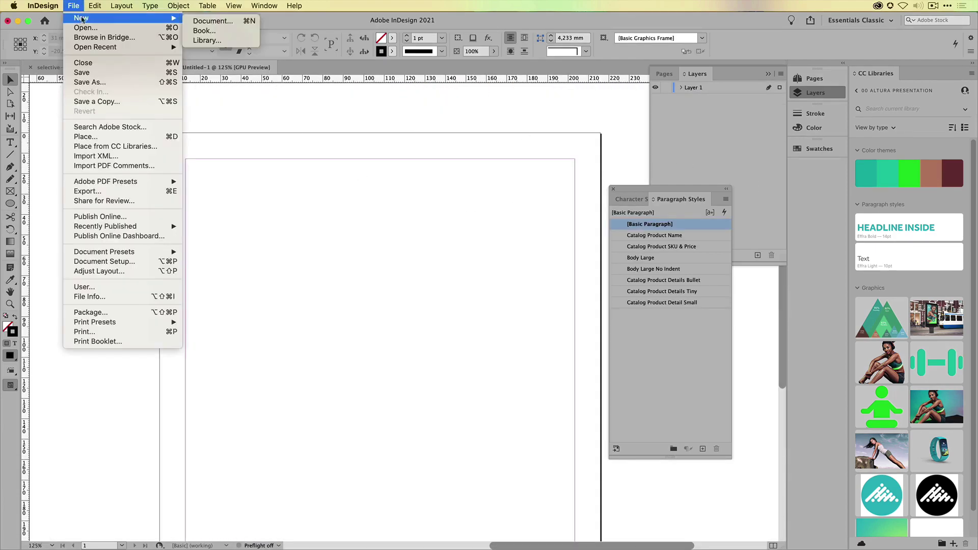
pyautogui.click(101, 19)
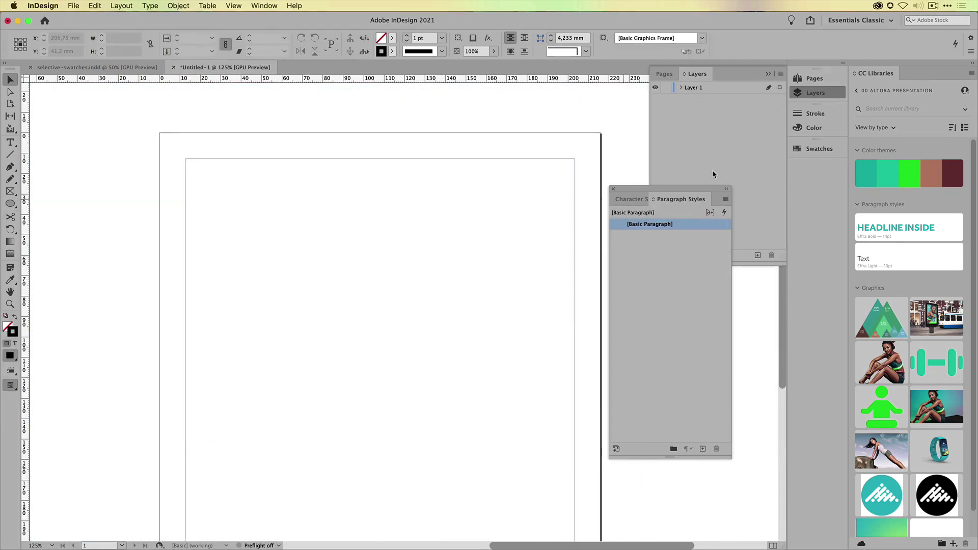
# Step: Detach the Swatches panel, float it over the page of Untitled-1 and shorten it
pyautogui.click(829, 148)
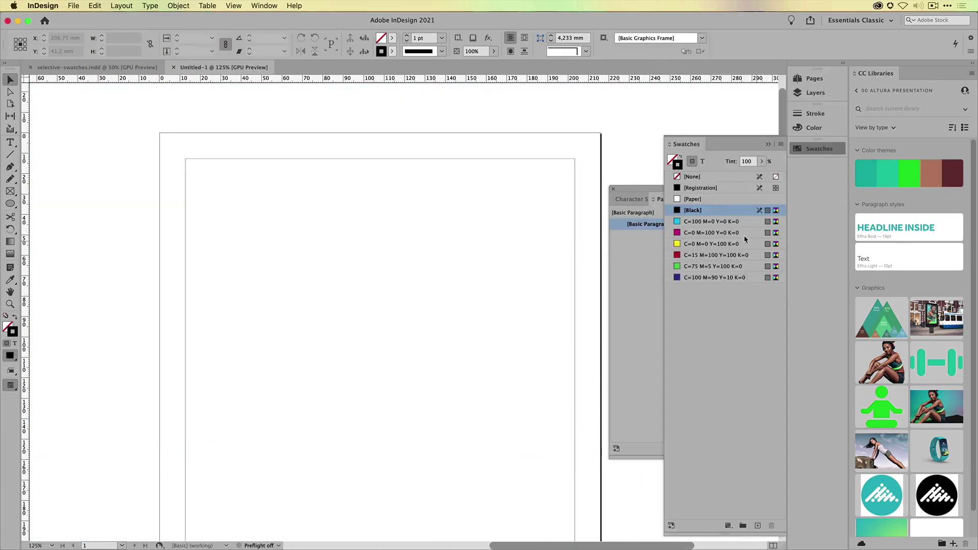
pyautogui.click(819, 149)
pyautogui.click(819, 149)
pyautogui.moveTo(686, 144); pyautogui.dragTo(392, 105)
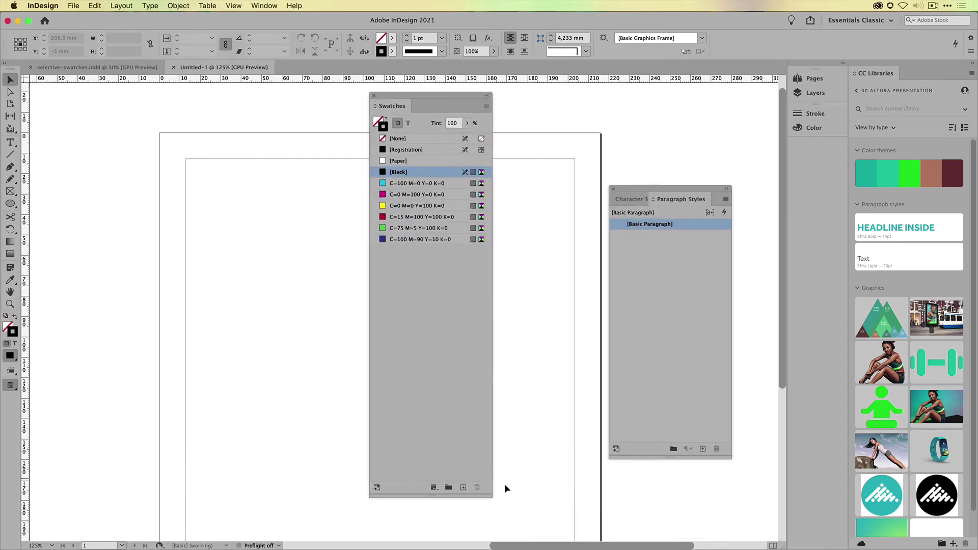
pyautogui.moveTo(492, 495); pyautogui.dragTo(500, 360)
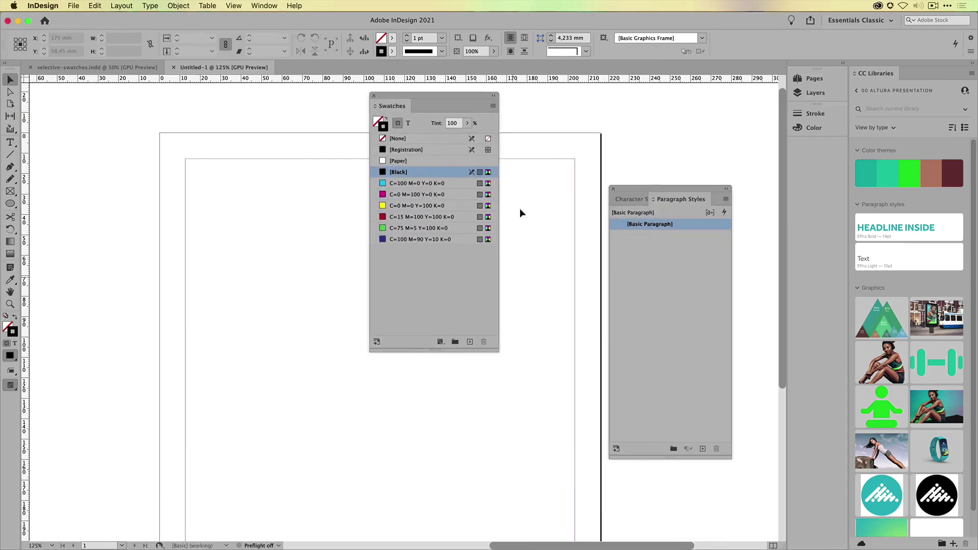
# Step: Load all swatches from selective-swatches.indd in the 08 Selective Swatches folder into Untitled-1
pyautogui.click(493, 106)
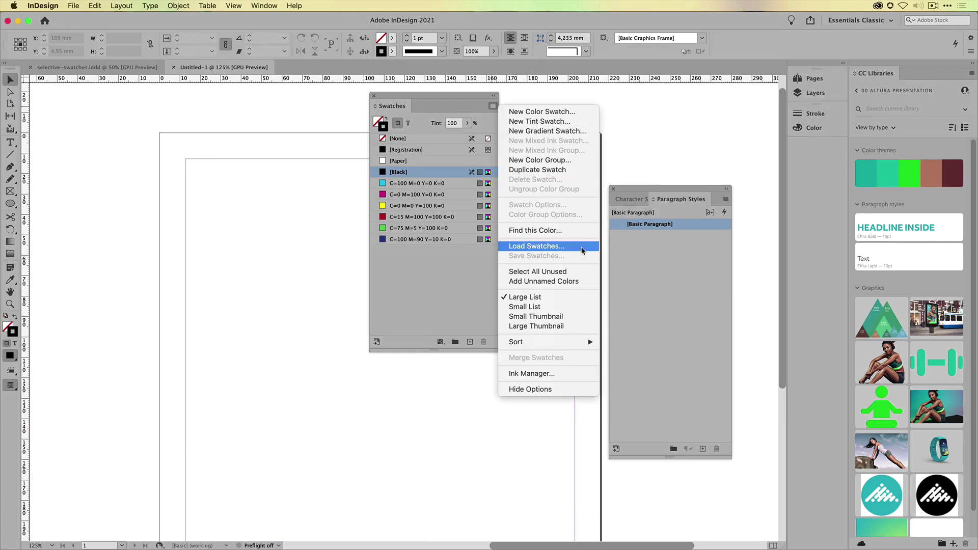
pyautogui.click(551, 247)
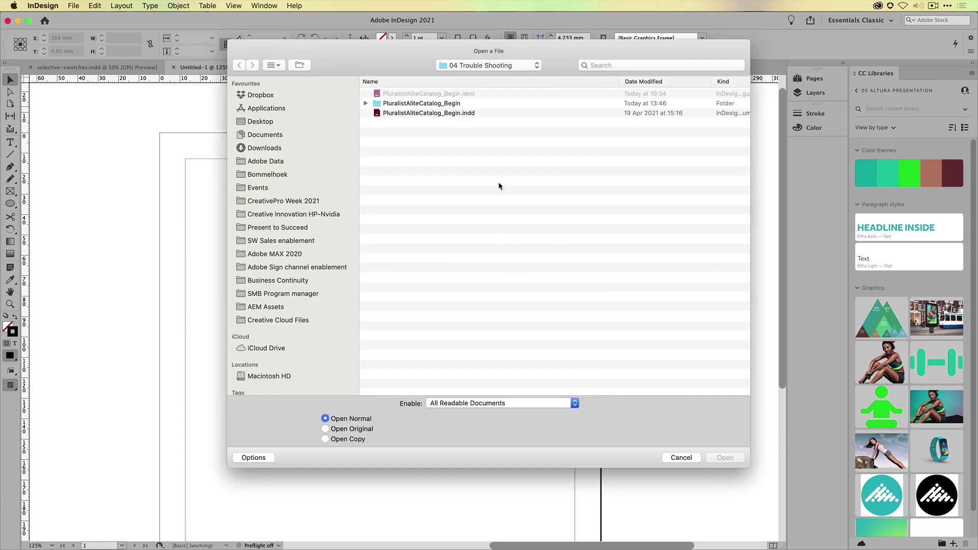
pyautogui.click(479, 66)
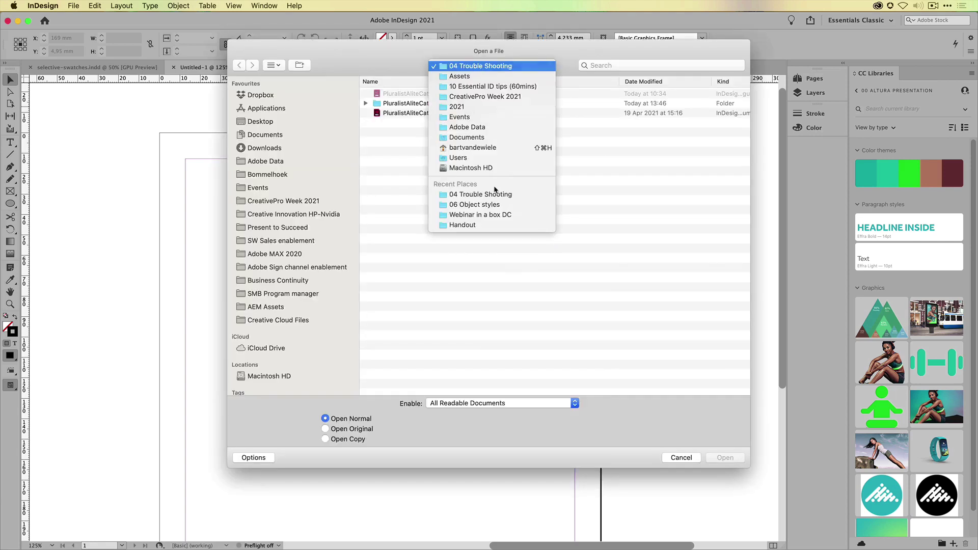
pyautogui.click(497, 231)
pyautogui.press('super+Up')
pyautogui.press('Down')
pyautogui.press('Down')
pyautogui.press('Down')
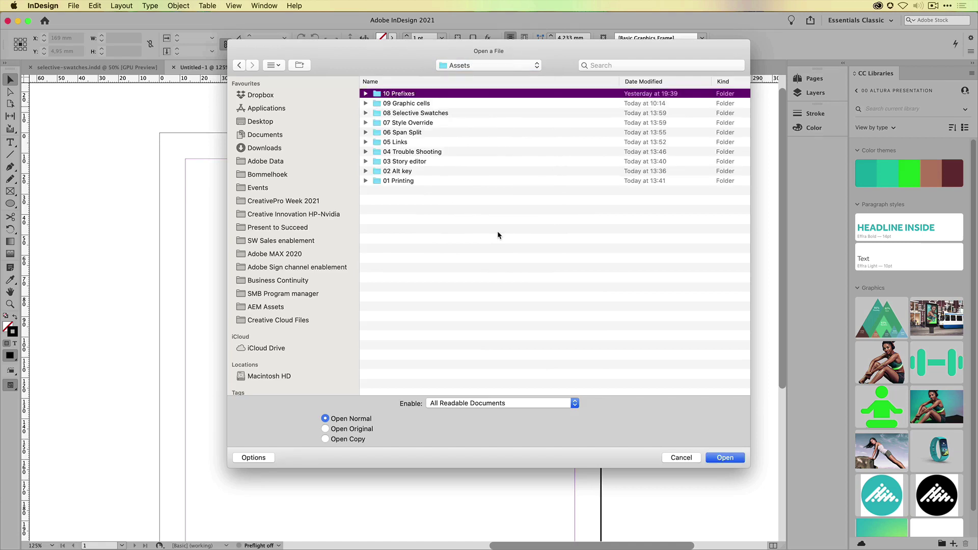
pyautogui.press('Up')
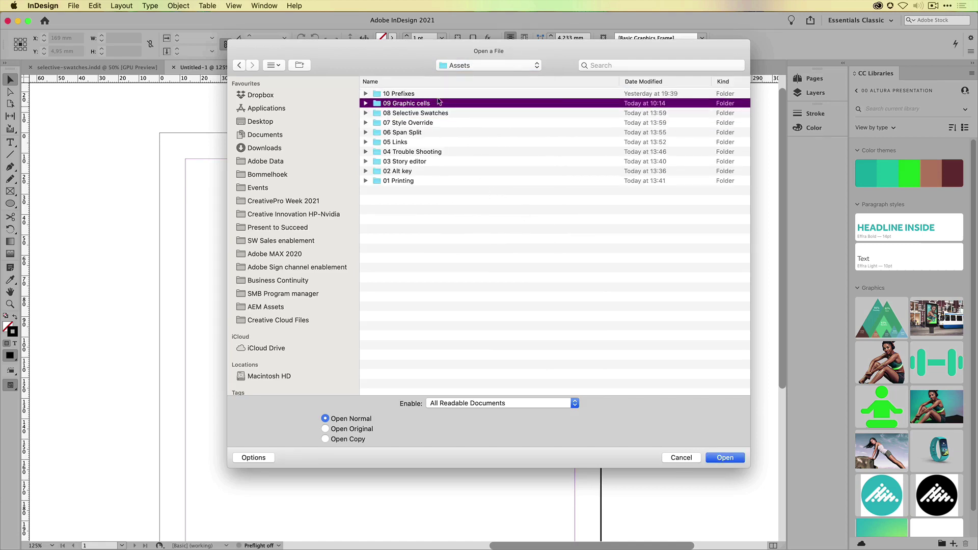
pyautogui.click(415, 82)
pyautogui.doubleClick(418, 162)
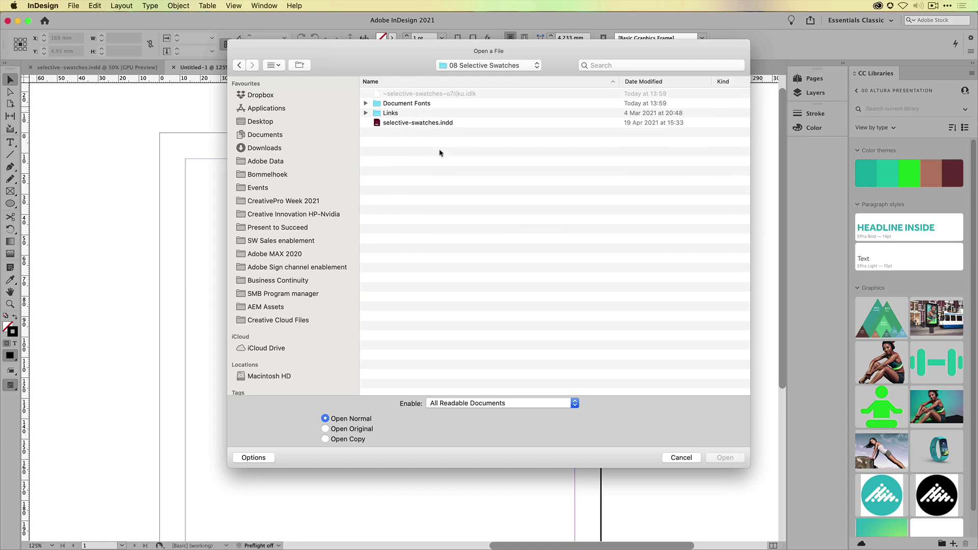
pyautogui.click(418, 123)
pyautogui.click(732, 461)
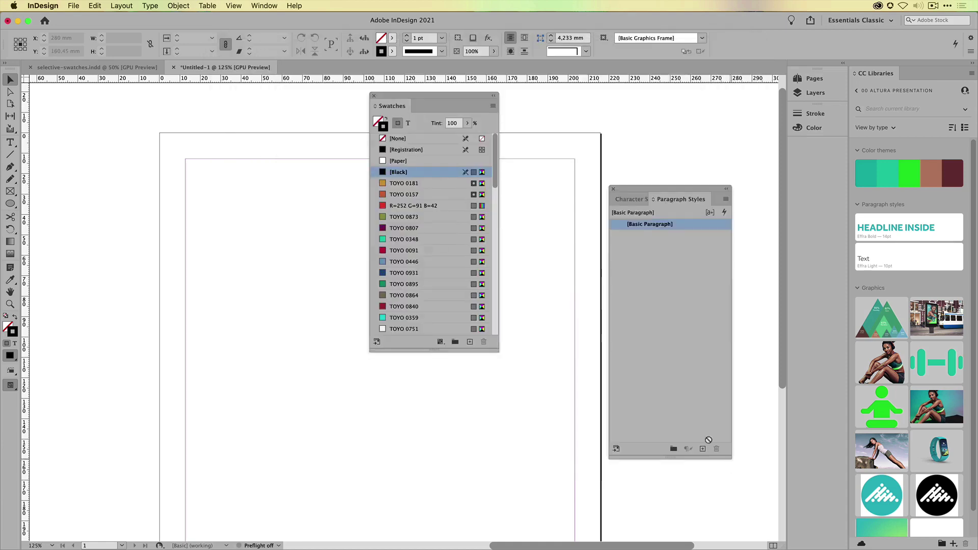
# Step: Look through the whole list of loaded swatches and undo the swatch load
pyautogui.scroll(-5, 449, 193)
pyautogui.scroll(-2, 449, 195)
pyautogui.moveTo(498, 207); pyautogui.dragTo(499, 298)
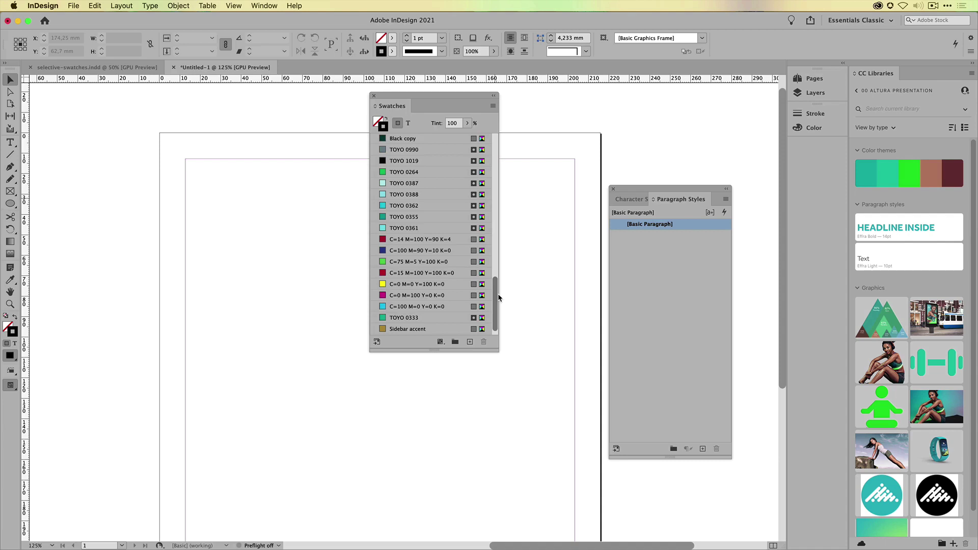
pyautogui.moveTo(499, 298); pyautogui.dragTo(502, 100)
pyautogui.click(100, 6)
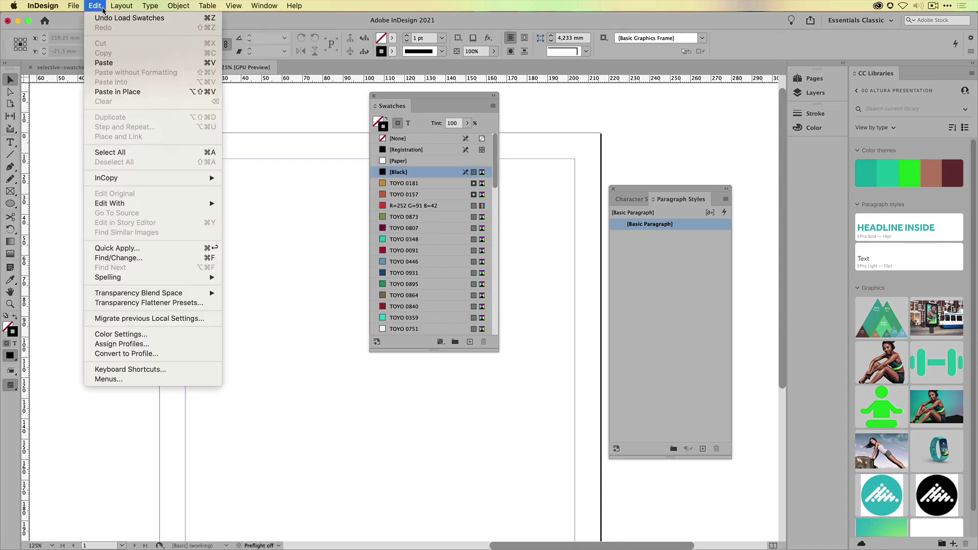
pyautogui.click(102, 18)
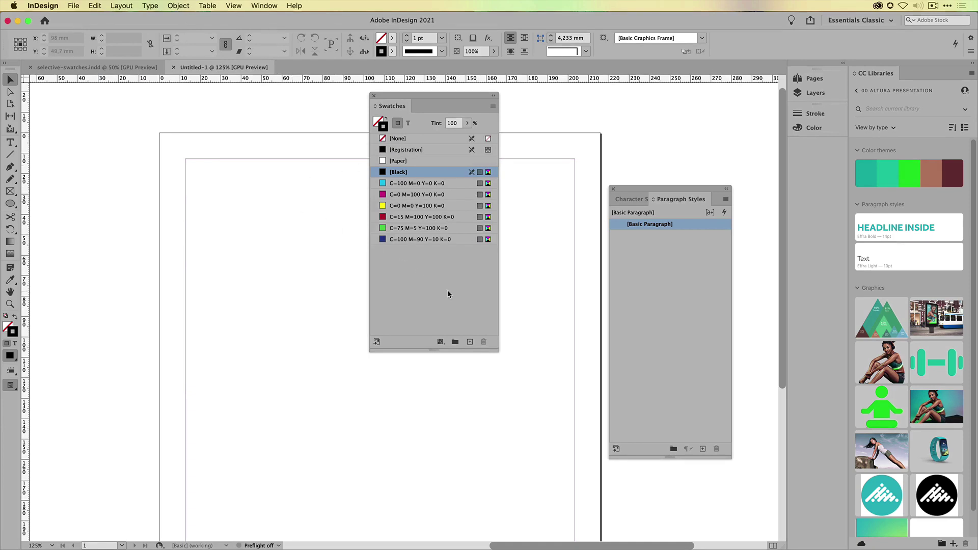
# Step: Begin a new color swatch and open selective-swatches.indd as another color library for its color mode
pyautogui.click(493, 105)
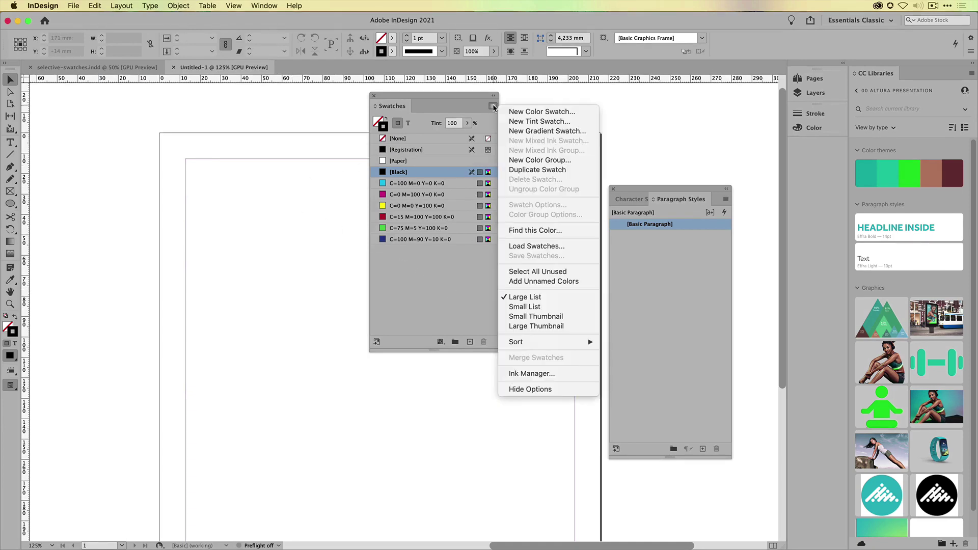
pyautogui.click(575, 114)
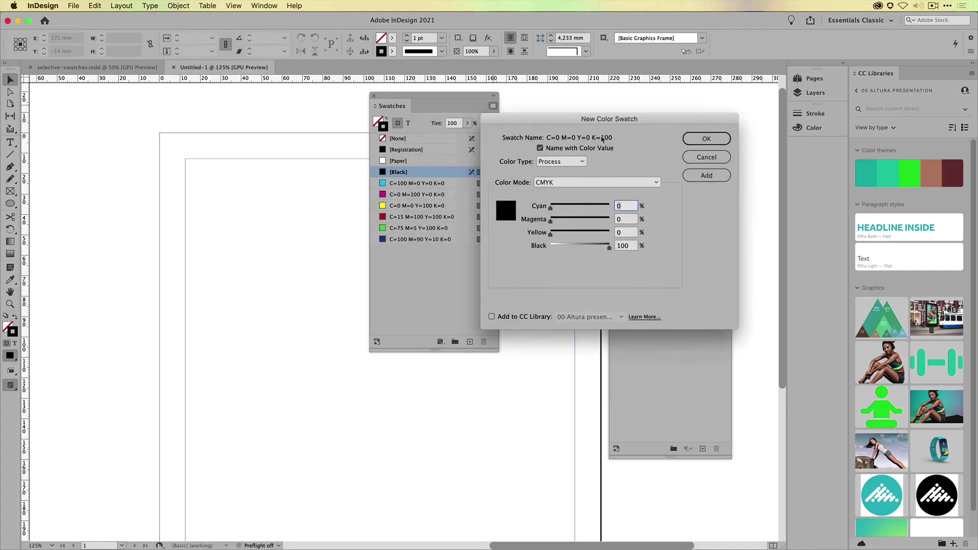
pyautogui.moveTo(589, 119); pyautogui.dragTo(333, 101)
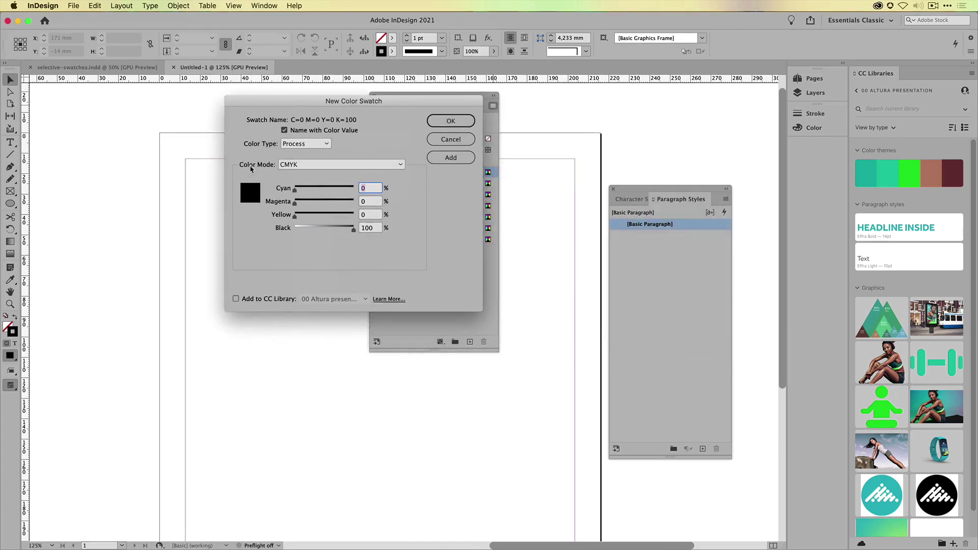
pyautogui.click(401, 165)
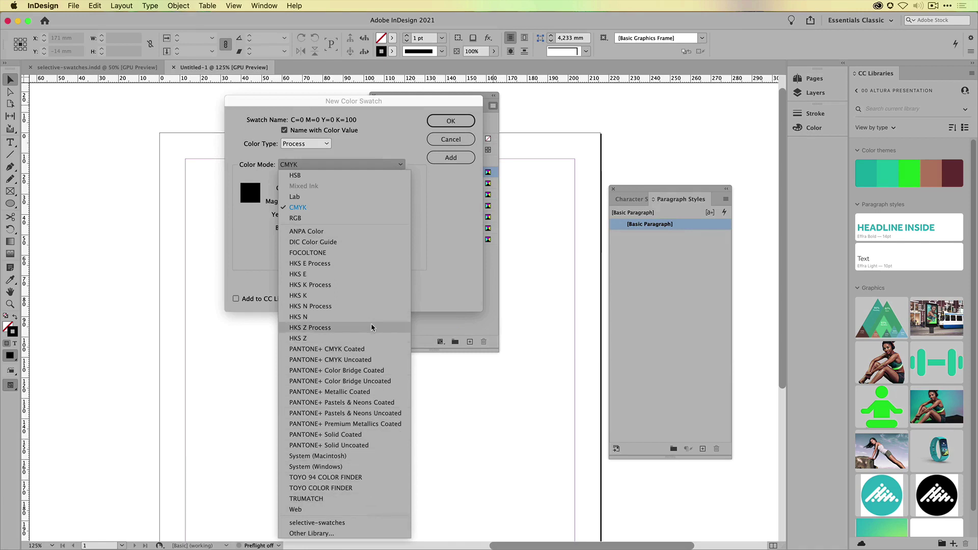
pyautogui.click(382, 533)
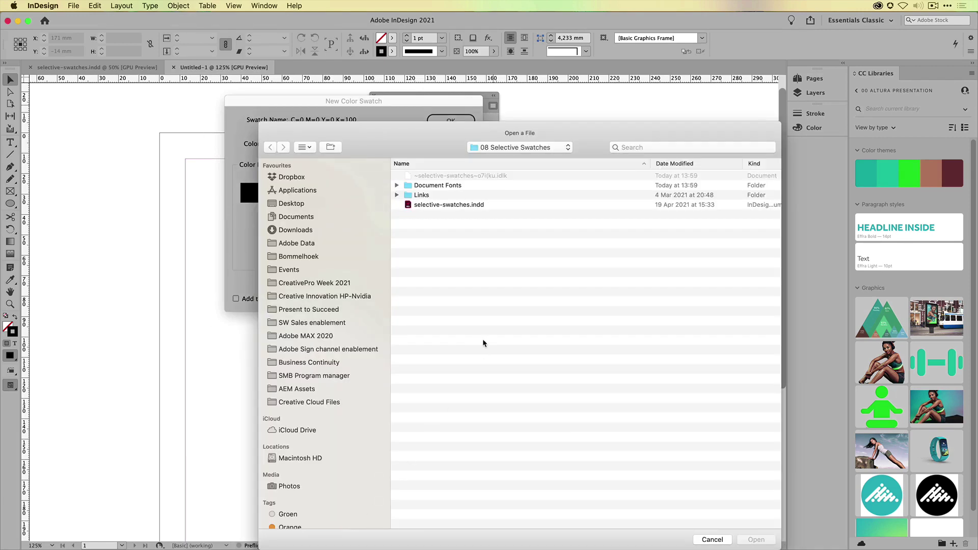
pyautogui.moveTo(430, 134); pyautogui.dragTo(351, 56)
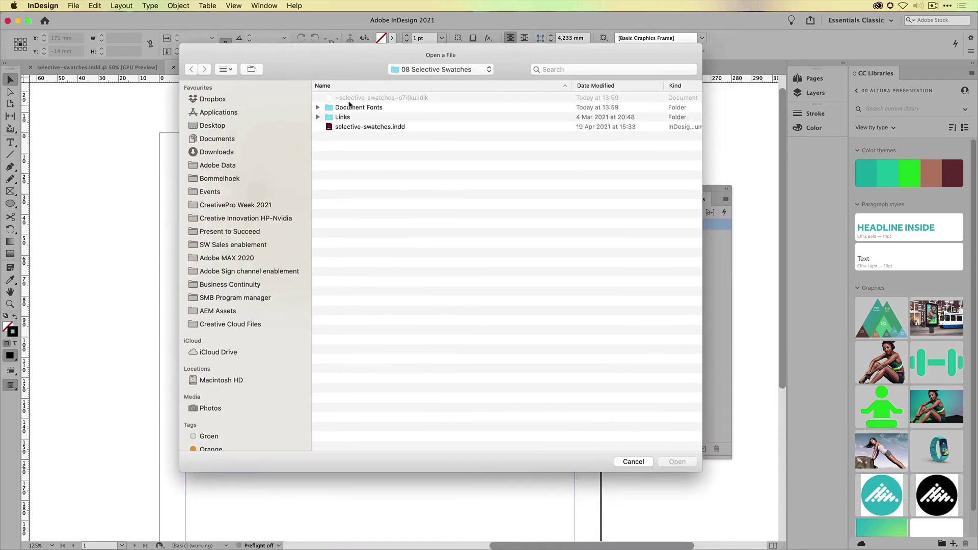
pyautogui.click(349, 127)
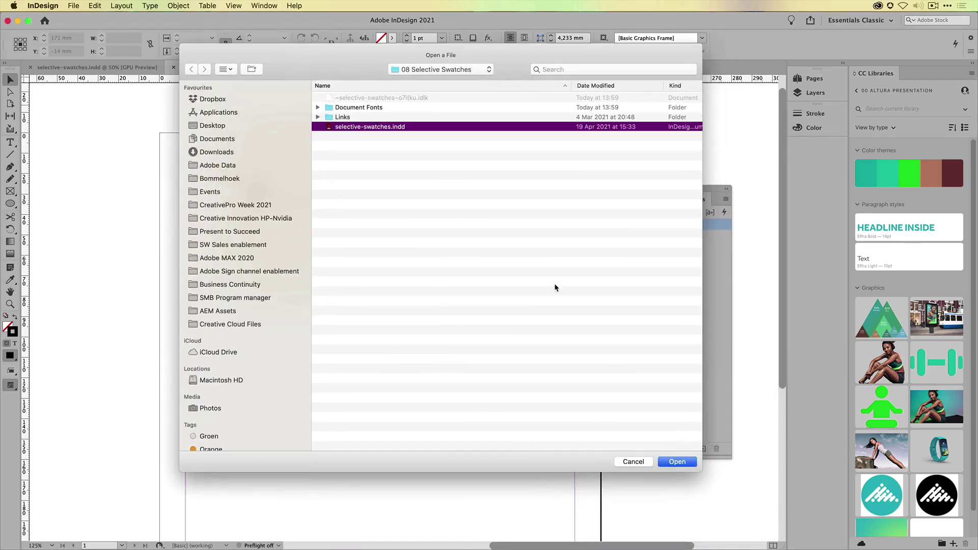
pyautogui.click(694, 463)
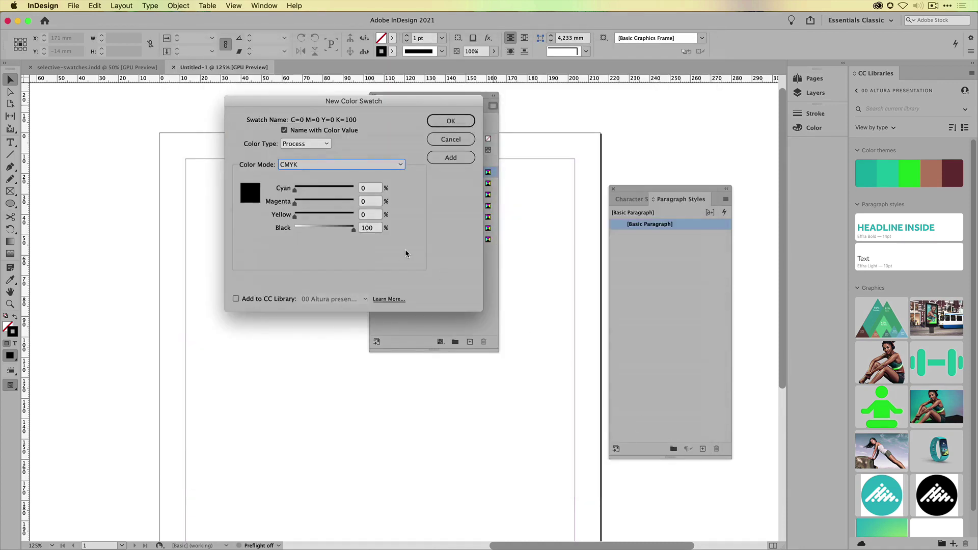
# Step: Open the selective-swatches.indd library once more and set the new swatch's color mode to selective-swatches
pyautogui.click(324, 166)
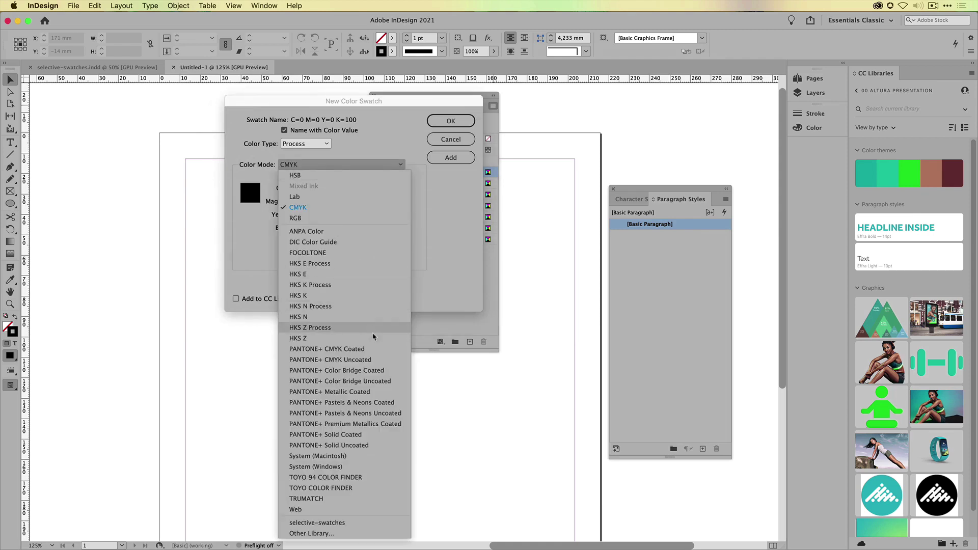
pyautogui.click(312, 533)
pyautogui.click(438, 204)
pyautogui.doubleClick(438, 205)
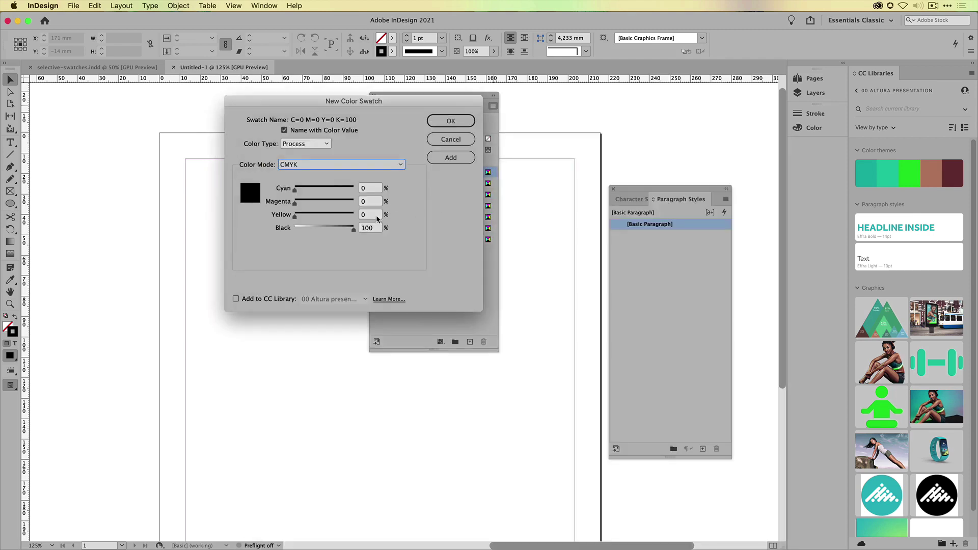
pyautogui.click(316, 166)
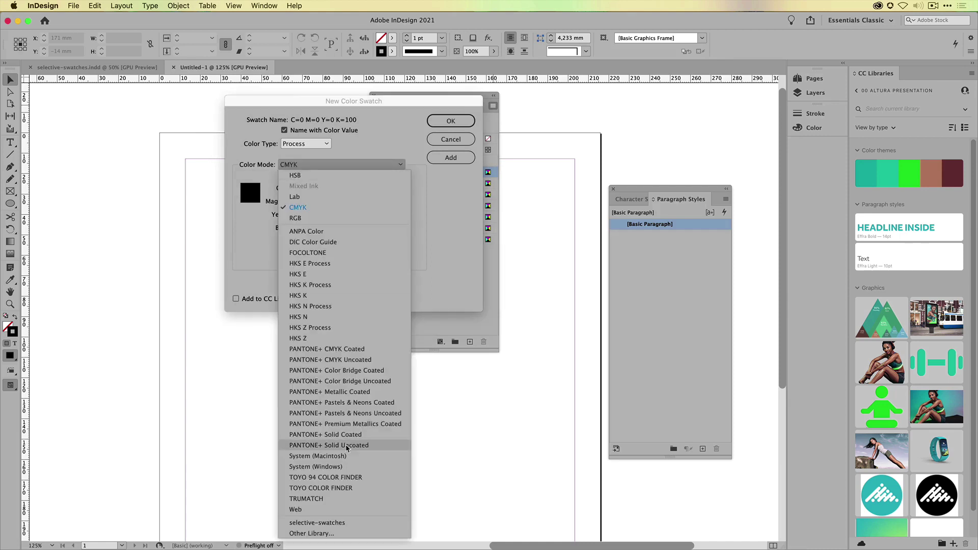
pyautogui.click(321, 523)
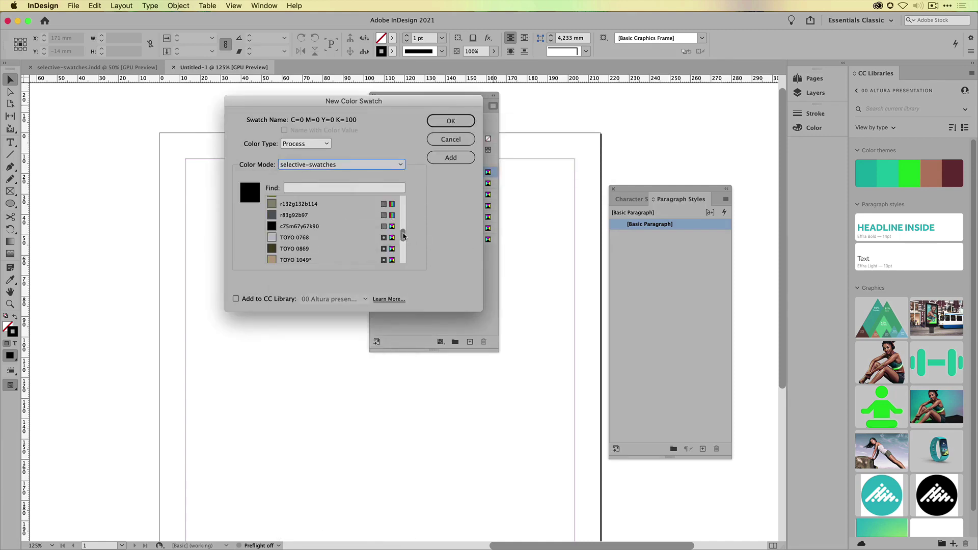
# Step: Find TOYO 0355 in the selective-swatches library and add it to the document's swatches
pyautogui.moveTo(403, 235); pyautogui.dragTo(406, 201)
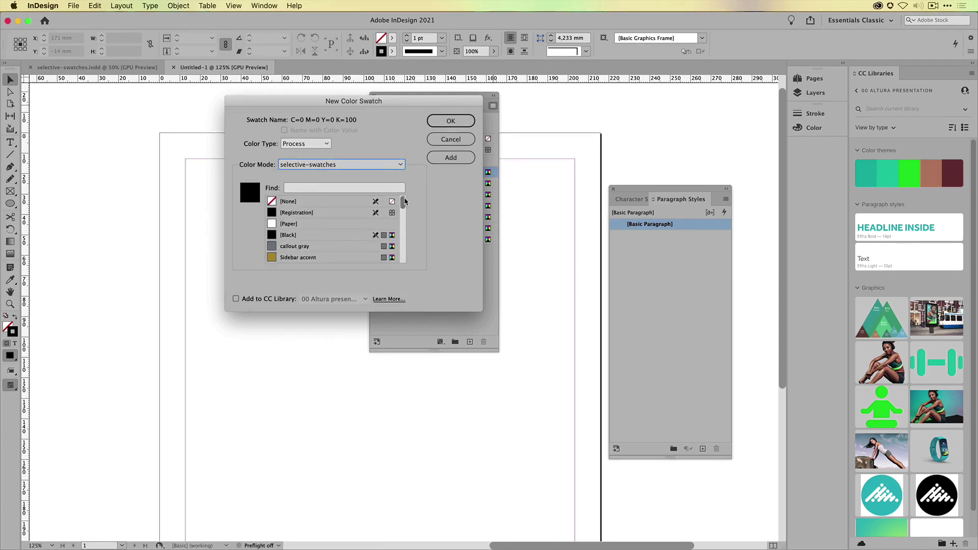
pyautogui.moveTo(406, 202); pyautogui.dragTo(402, 213)
pyautogui.click(320, 230)
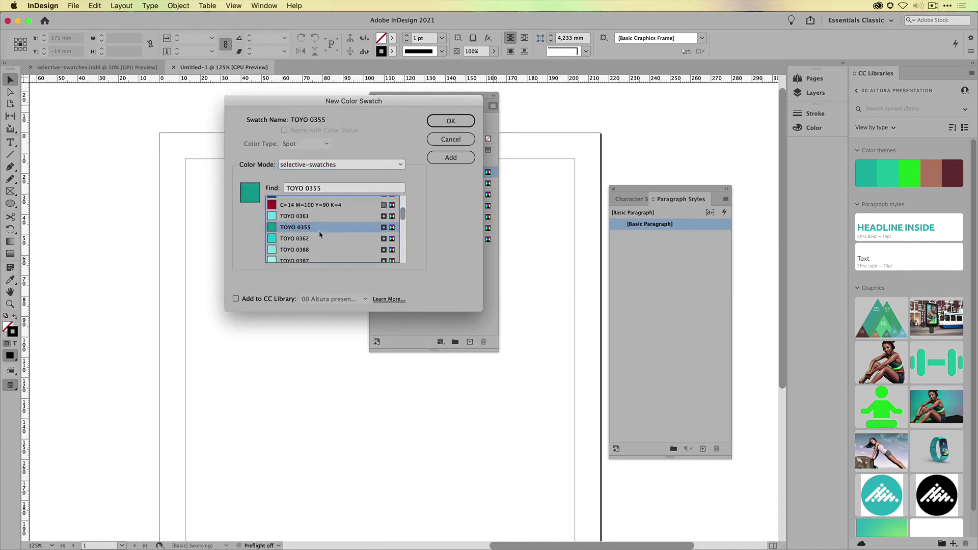
pyautogui.click(451, 158)
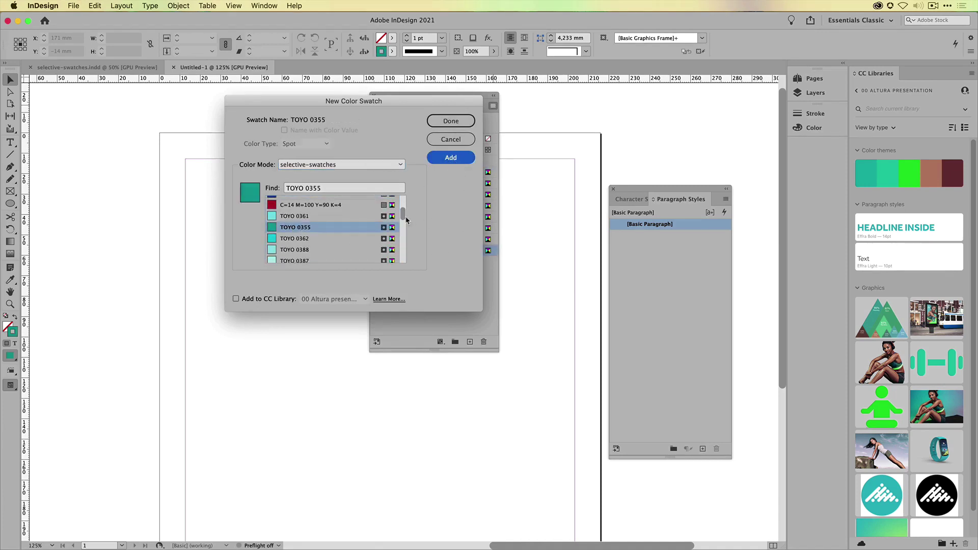
# Step: Add the green r57g122b109 swatch from the selective-swatches library to the document
pyautogui.moveTo(403, 213); pyautogui.dragTo(404, 227)
pyautogui.click(338, 238)
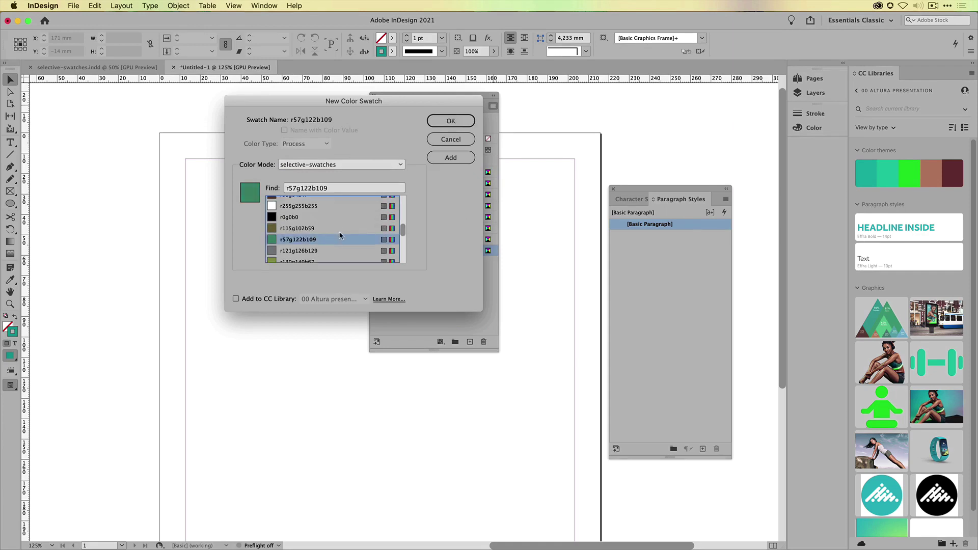
pyautogui.click(453, 160)
pyautogui.click(452, 158)
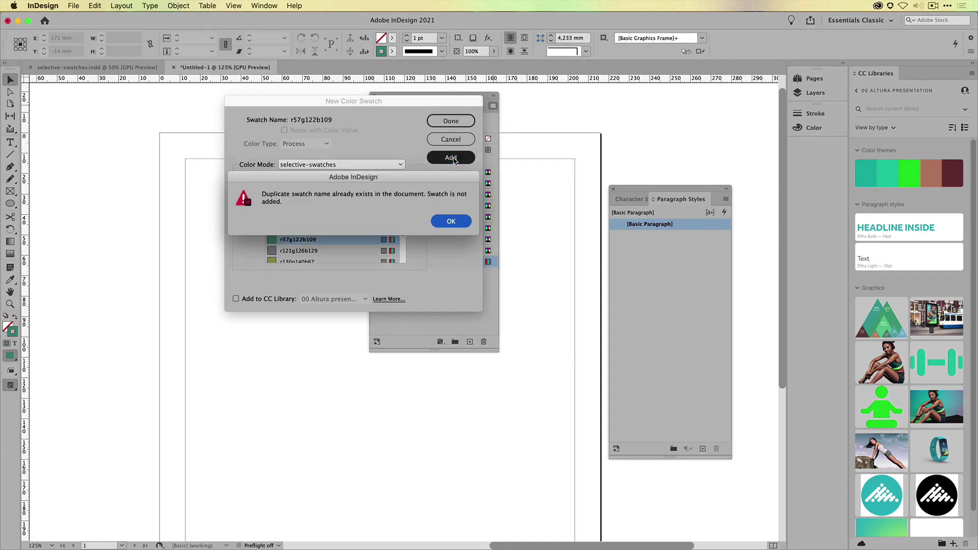
pyautogui.click(457, 219)
# Step: Select TOYO 0925, r215g24b42, r193g39b45 and TOYO 0244 together in the library and add them to the document
pyautogui.moveTo(404, 233); pyautogui.dragTo(403, 240)
pyautogui.click(293, 233)
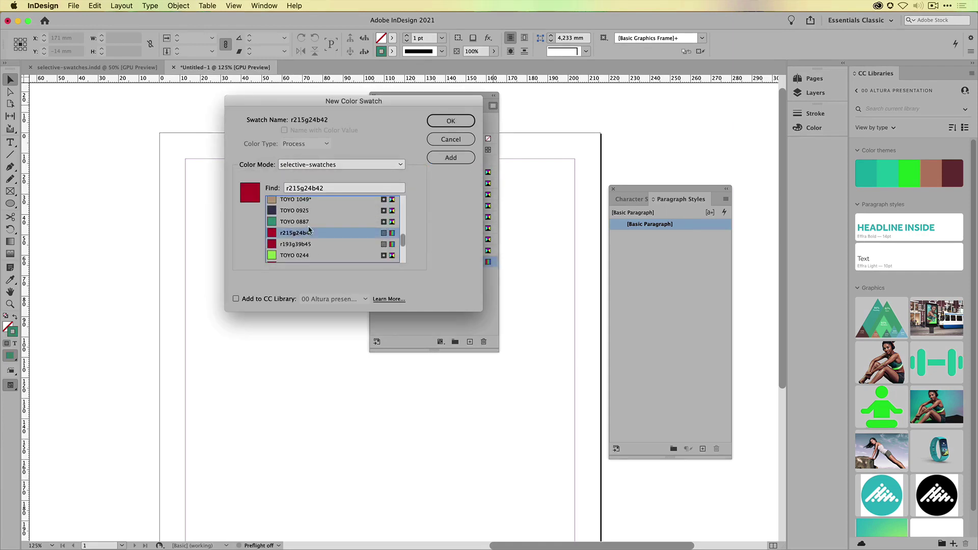
pyautogui.keyDown('super'); pyautogui.click(306, 211); pyautogui.keyUp('super')
pyautogui.keyDown('super'); pyautogui.click(307, 244); pyautogui.keyUp('super')
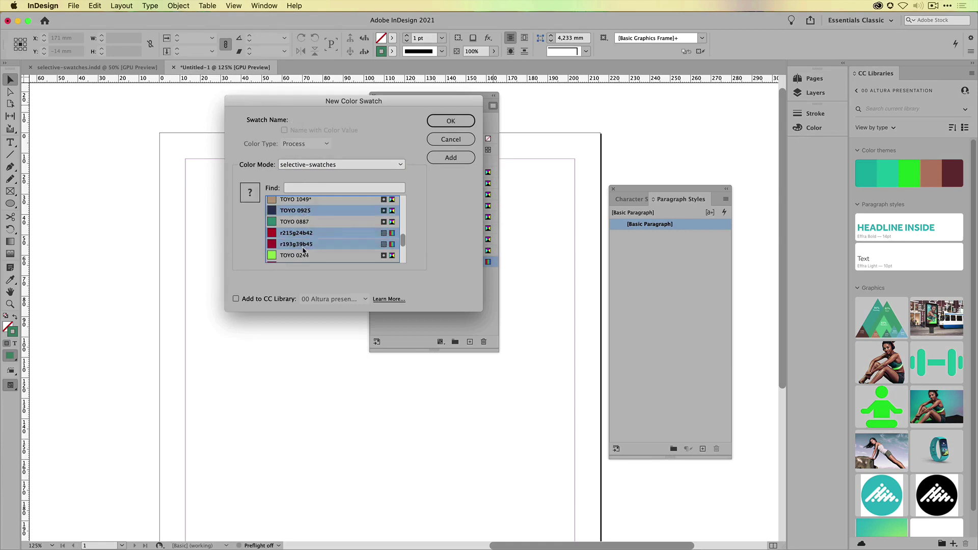
pyautogui.keyDown('super'); pyautogui.click(311, 255); pyautogui.keyUp('super')
pyautogui.click(451, 157)
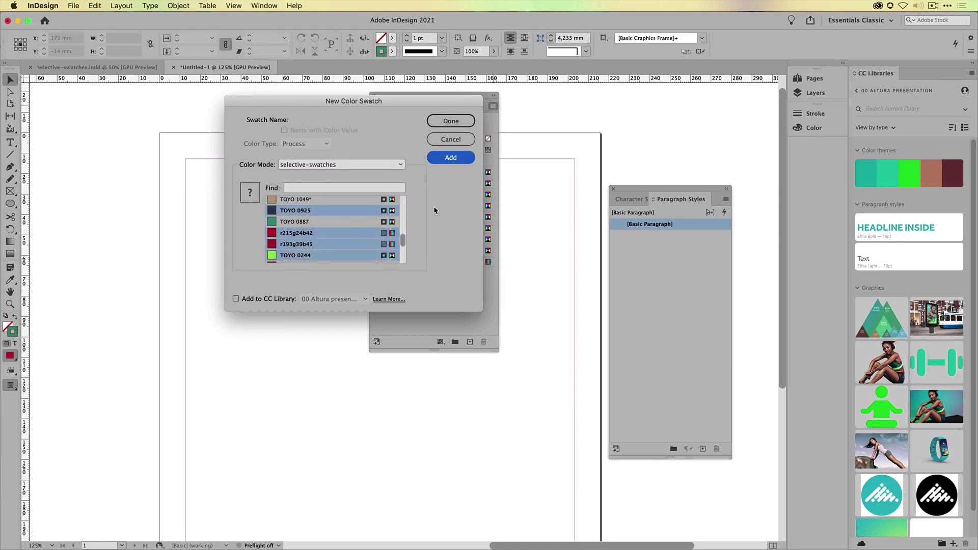
# Step: Add the red R=252 G=91 B=42 swatch from near the end of the library list
pyautogui.moveTo(403, 240); pyautogui.dragTo(402, 257)
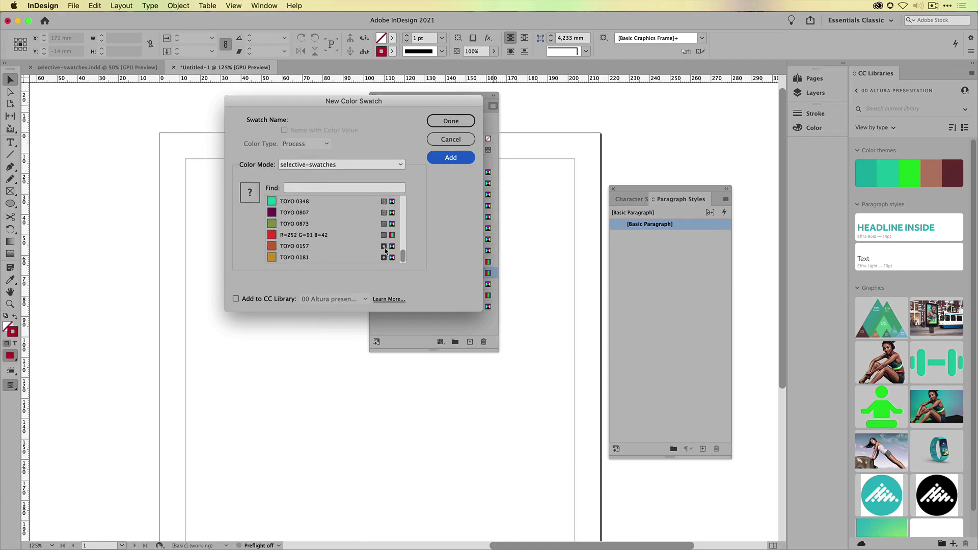
pyautogui.click(326, 235)
pyautogui.click(451, 157)
# Step: Move the New Color Swatch dialog clear of the Swatches panel, finish adding swatches and lengthen the panel
pyautogui.moveTo(408, 101); pyautogui.dragTo(227, 133)
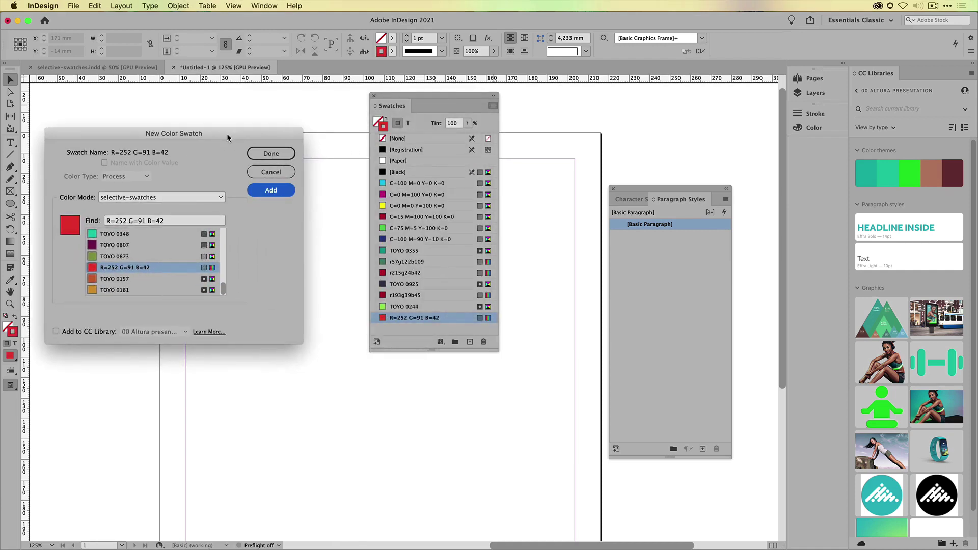
pyautogui.click(271, 153)
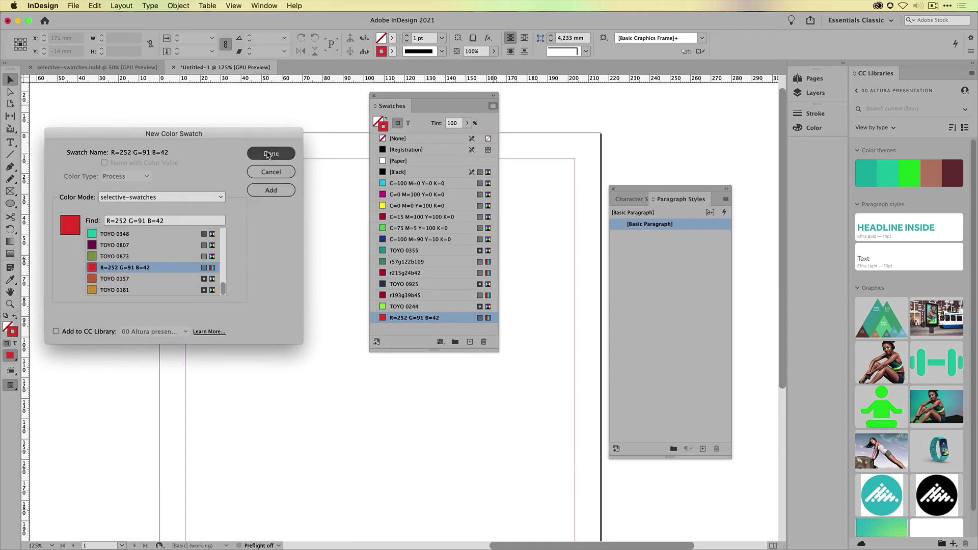
pyautogui.moveTo(434, 352); pyautogui.dragTo(435, 396)
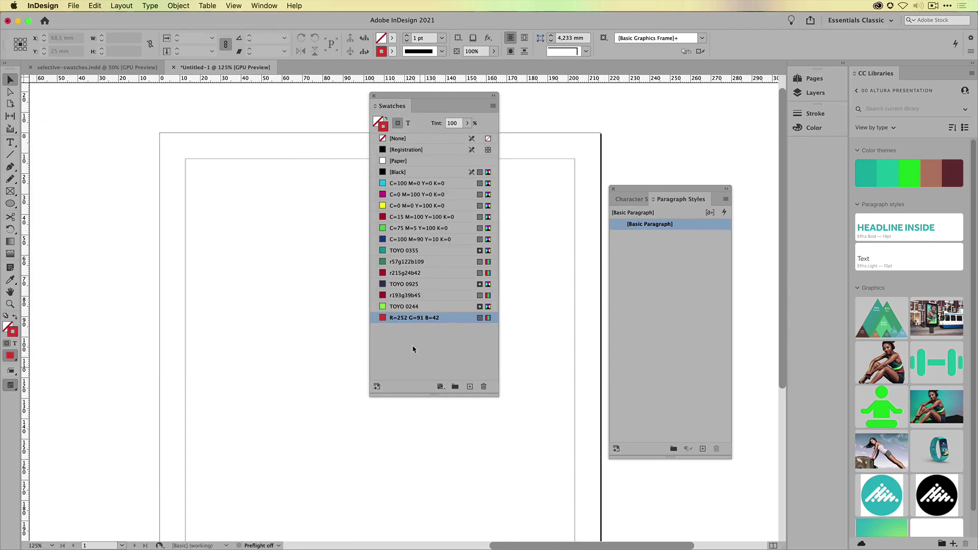